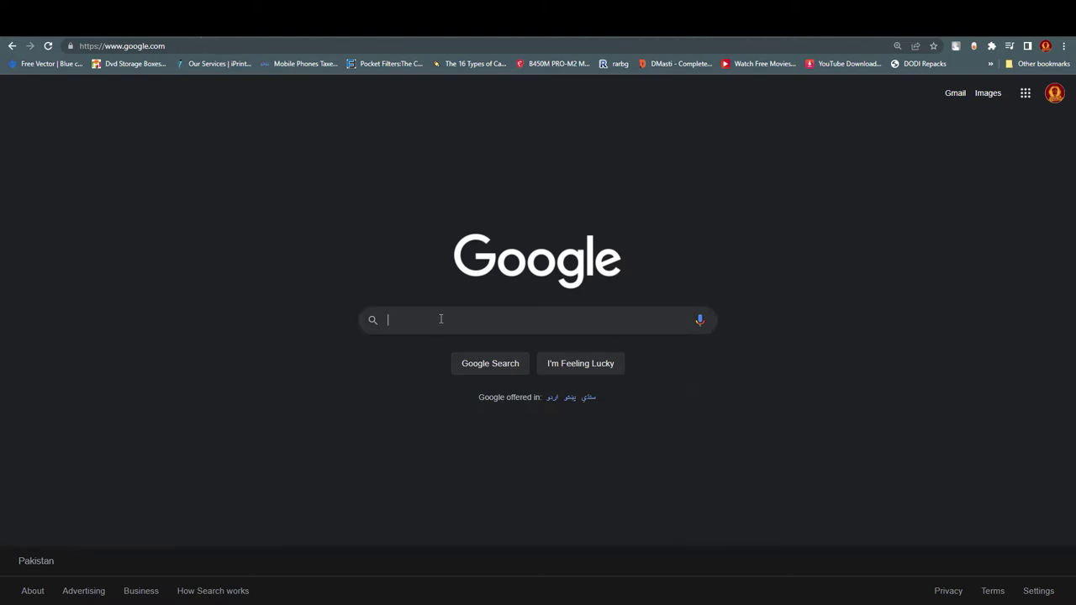
Step: Search Google for 'zeno fm' and open the Zeno.FM website from the results
type("zene")
key("BackSpace")
type("o")
key("Down")
key("Down")
key("Down")
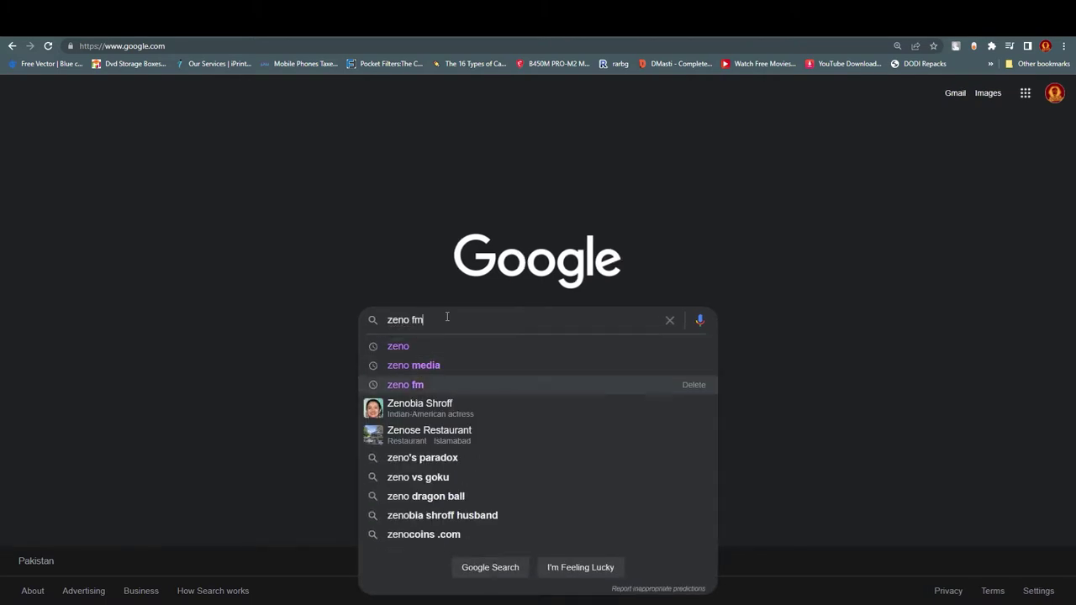
key("Return")
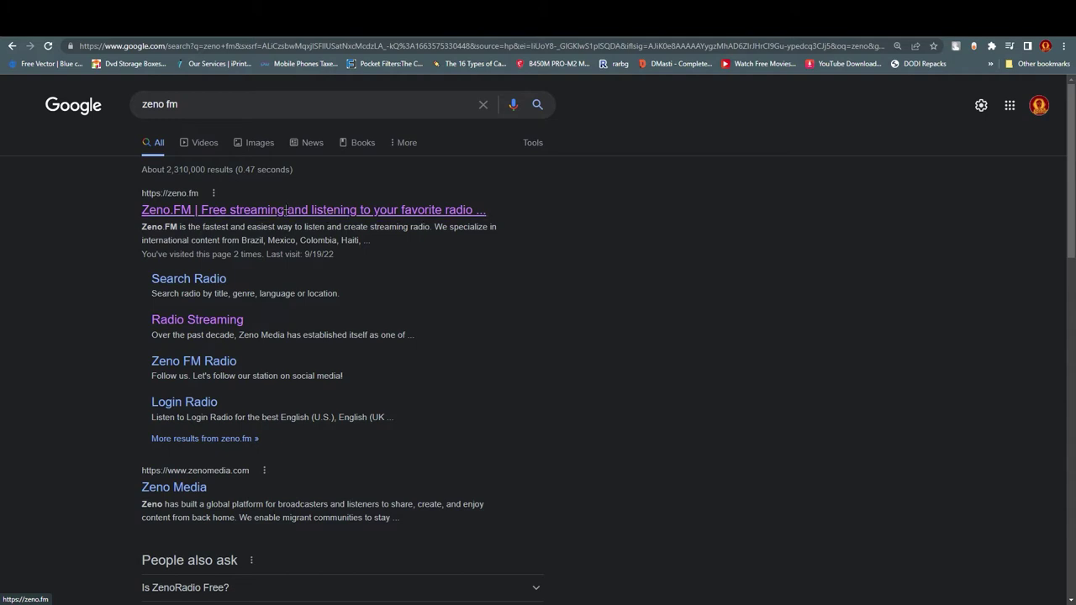
left_click(286, 210)
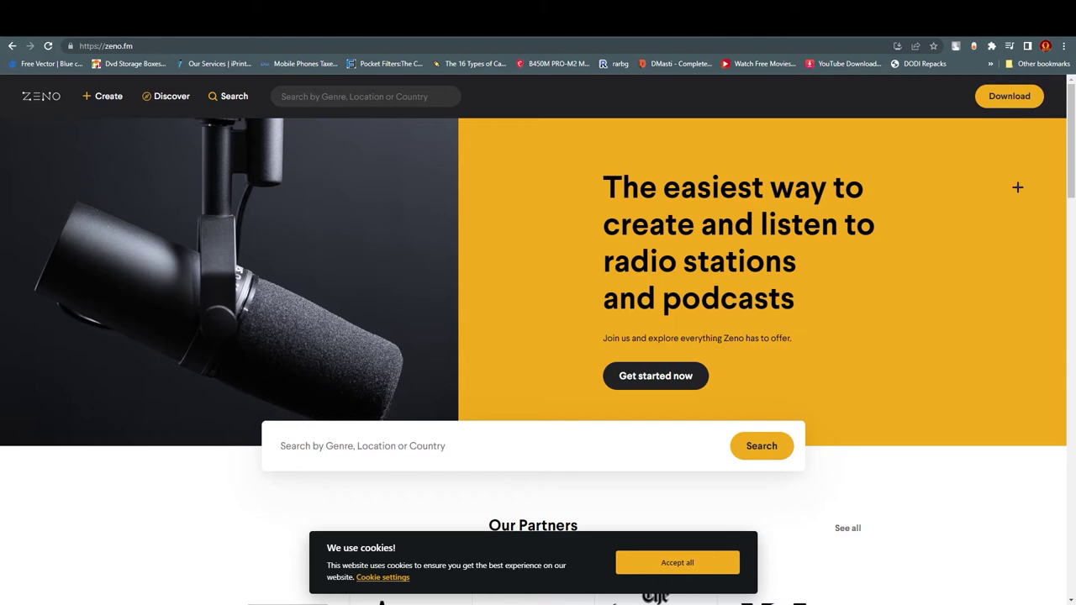
Step: Scroll down the Zeno.fm homepage past its partners and featured stations
left_click_drag(1071, 133, 1071, 147)
scroll(1072, 146, "down", 3)
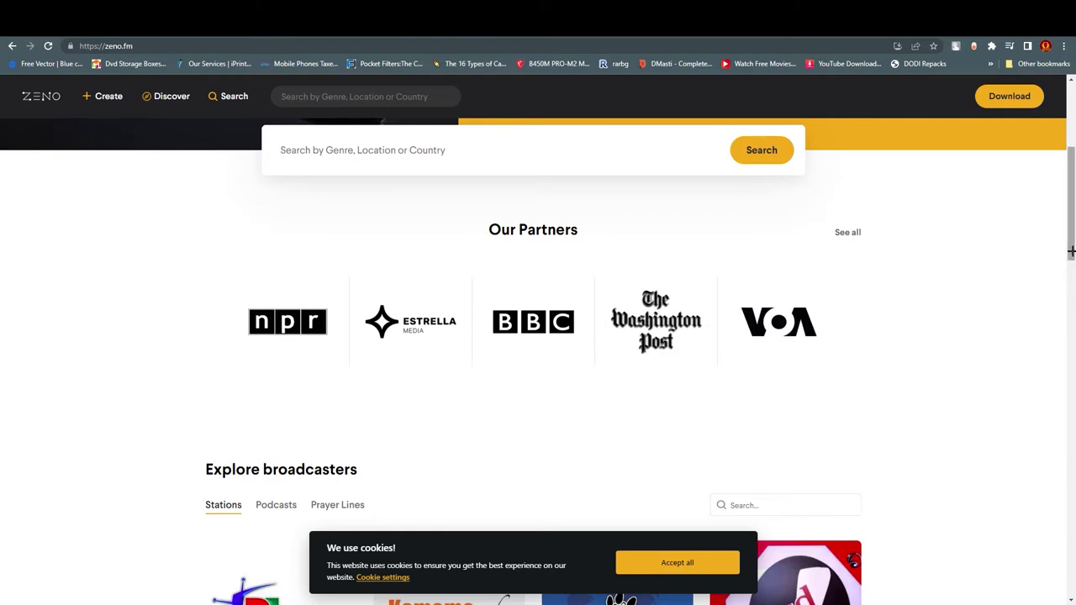
left_click_drag(1073, 224, 992, 331)
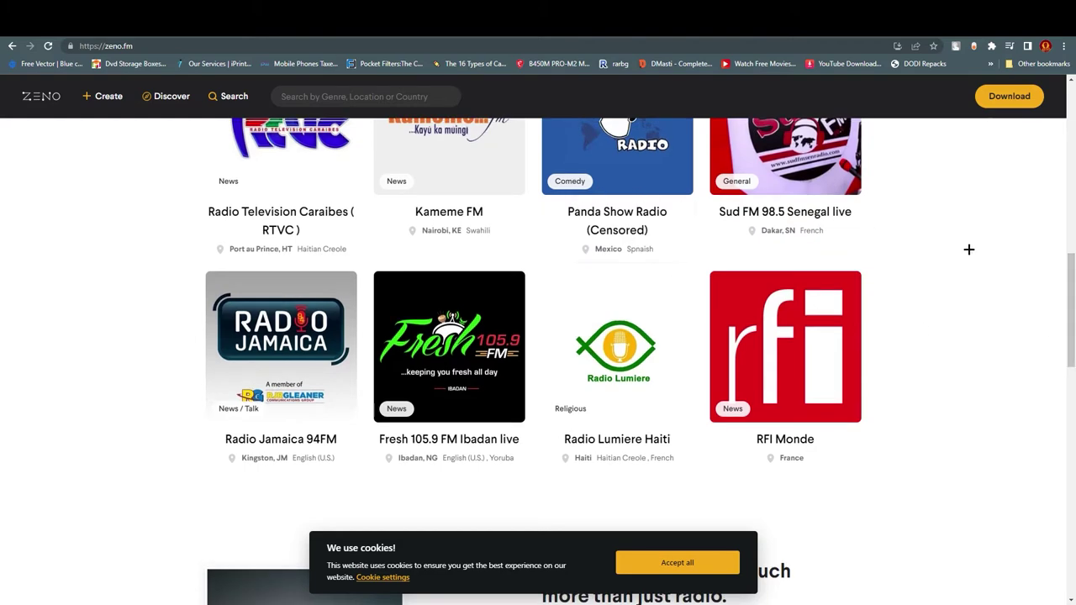
left_click_drag(1072, 296, 1072, 412)
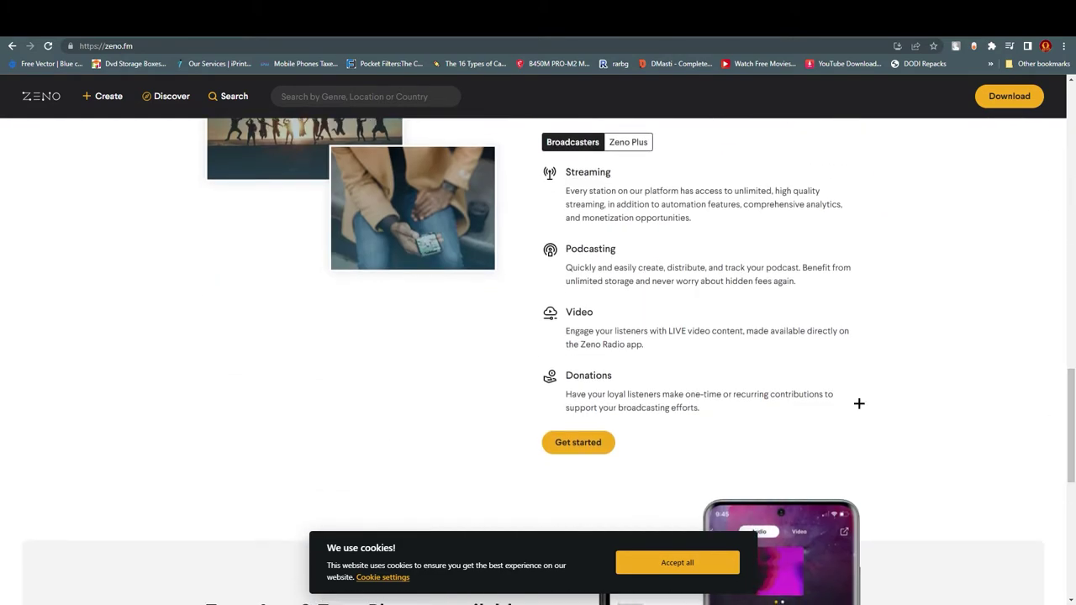
Step: Highlight the Streaming, Podcasting, Video and Donations features, then return to the top
double_click(570, 174)
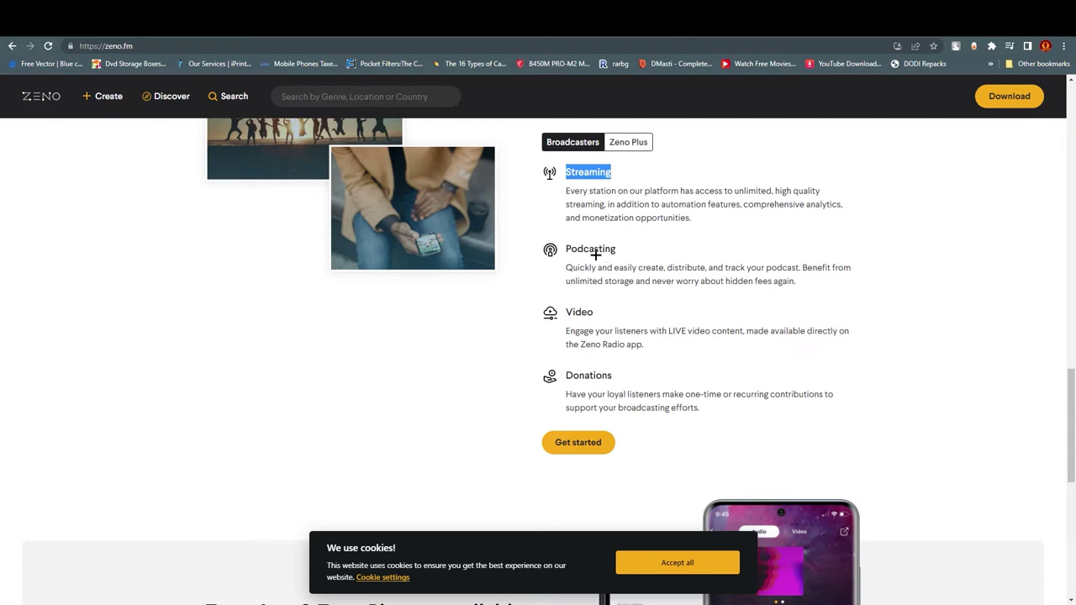
left_click_drag(568, 248, 636, 254)
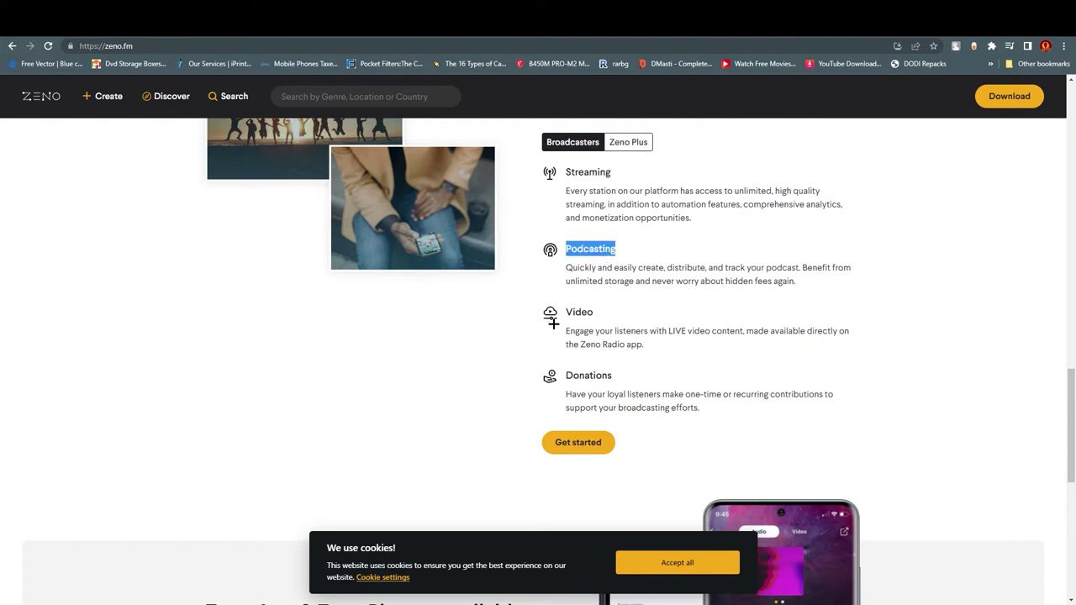
left_click_drag(568, 314, 597, 314)
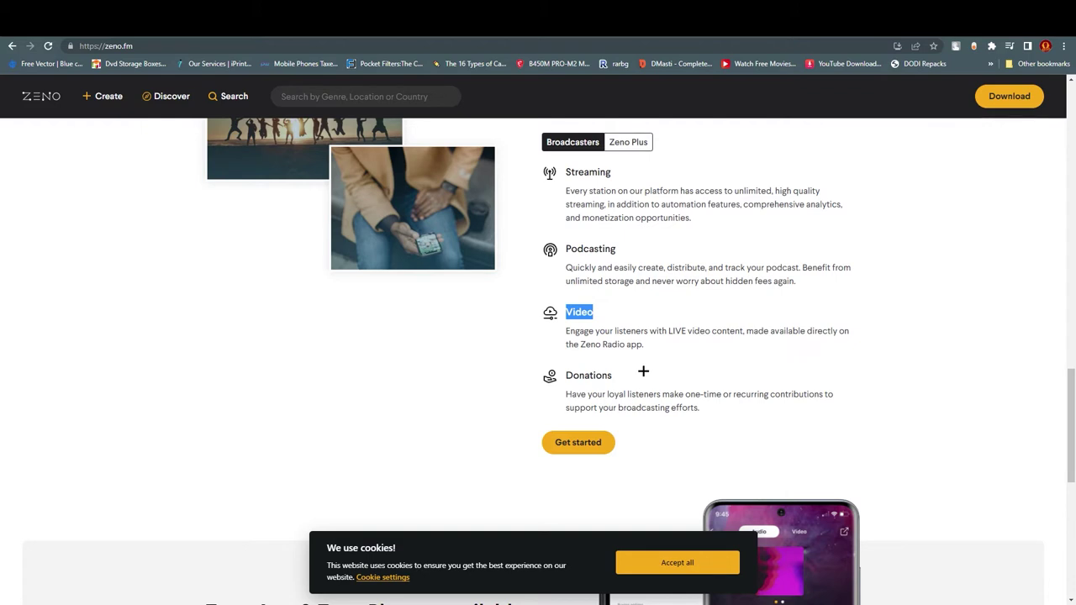
left_click_drag(564, 375, 642, 381)
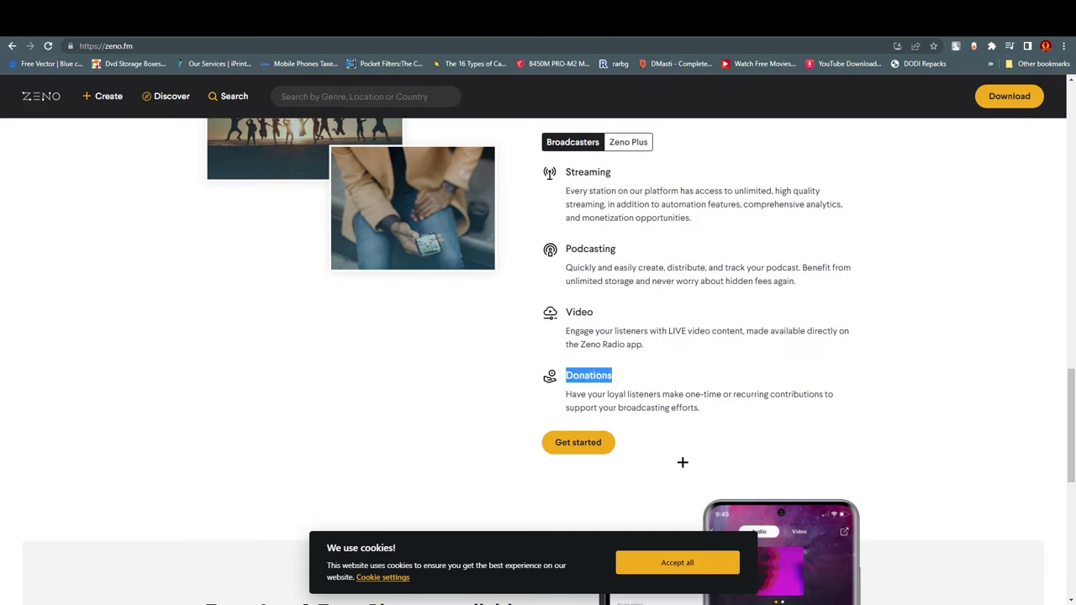
left_click_drag(1071, 401, 1072, 473)
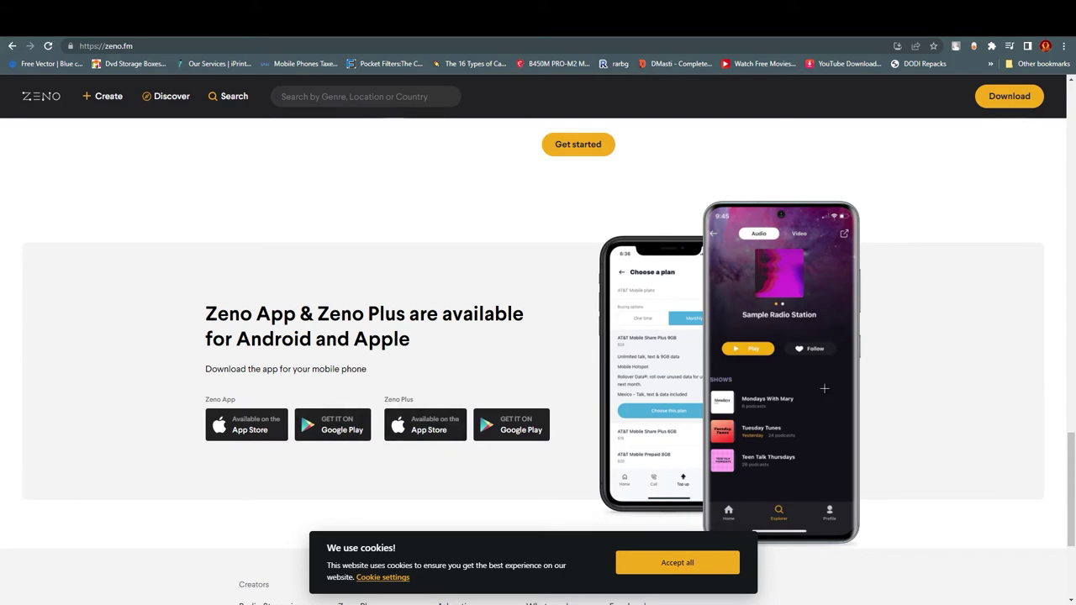
left_click_drag(1071, 454, 1072, 100)
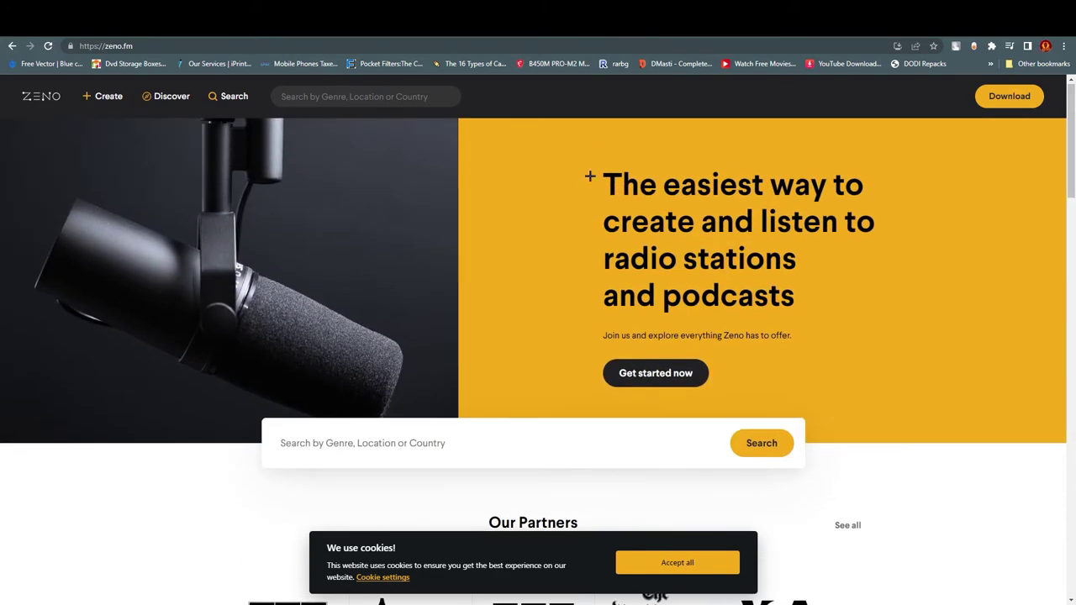
key("alt")
Step: Browse the radio streaming overview page and choose 'Create a station'
left_click(639, 377)
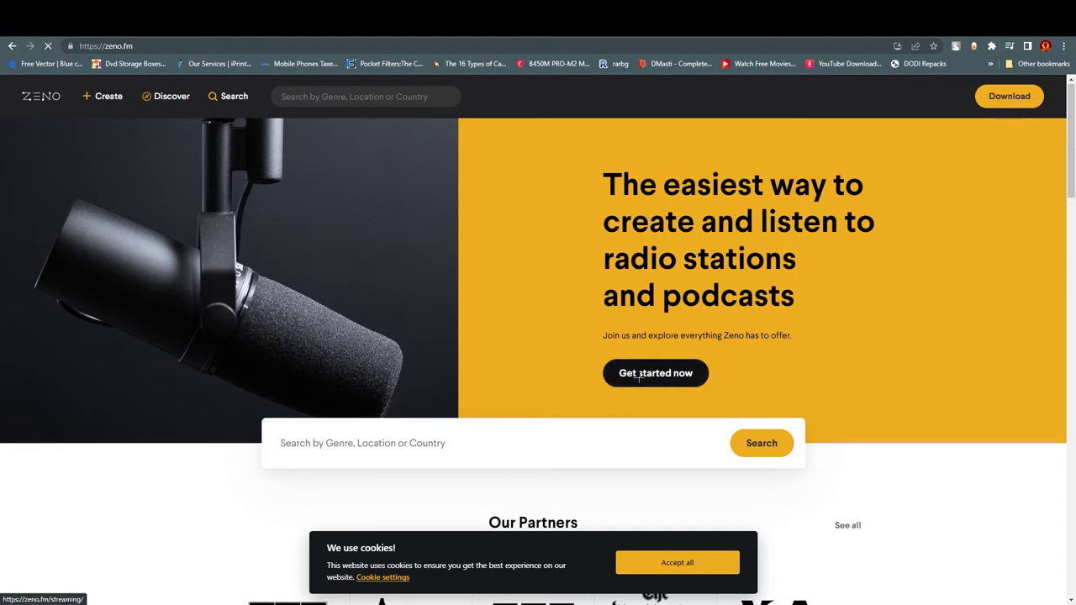
scroll(654, 404, "down", 3)
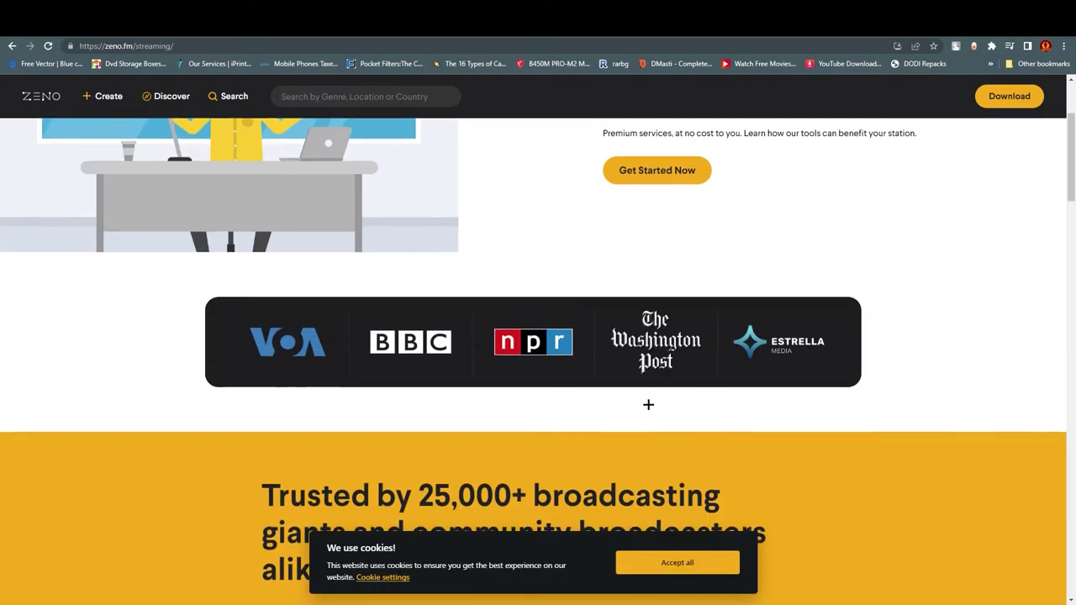
scroll(617, 385, "up", 3)
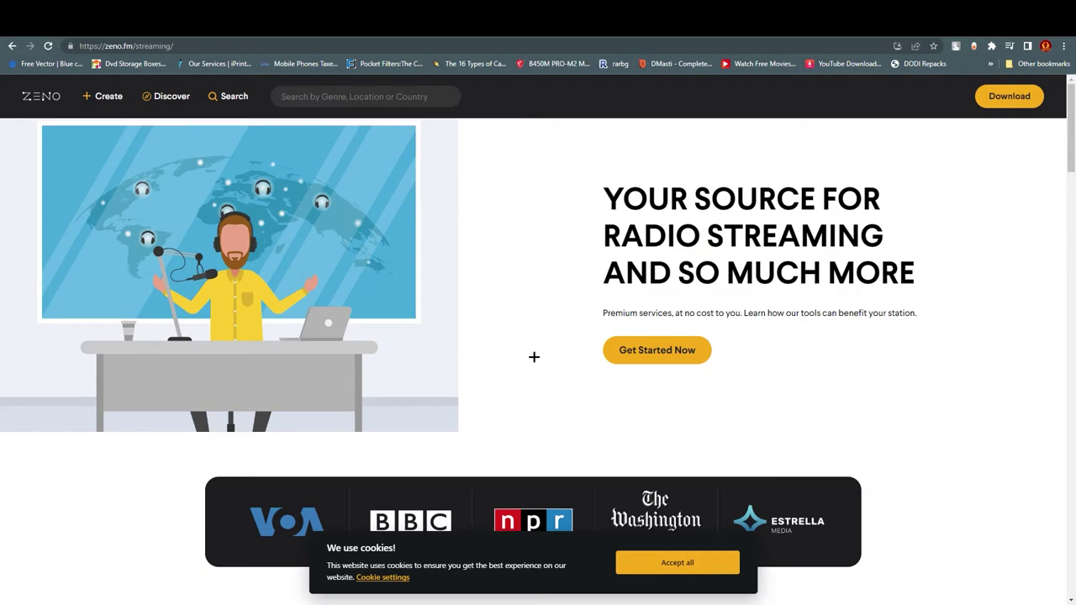
scroll(545, 423, "down", 1)
scroll(545, 424, "down", 5)
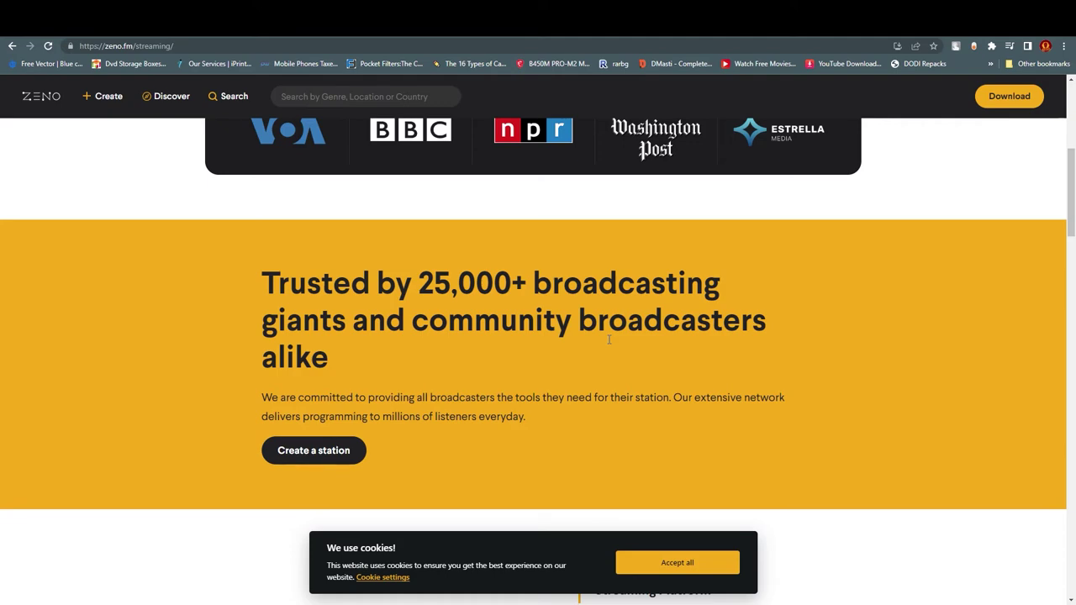
scroll(540, 396, "down", 3)
scroll(541, 395, "up", 8)
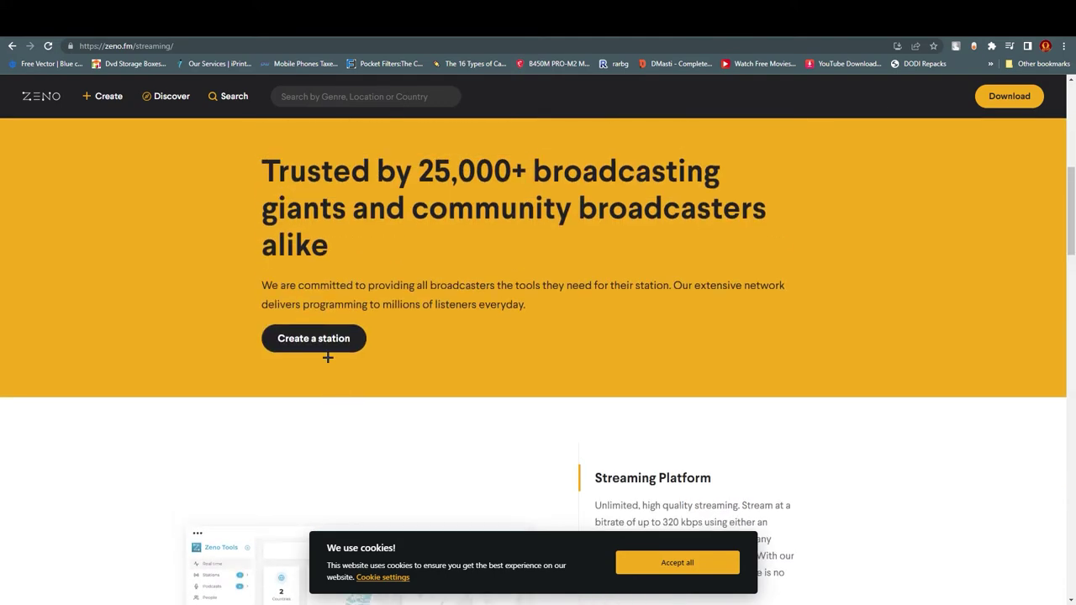
scroll(670, 362, "down", 3)
scroll(391, 432, "down", 1)
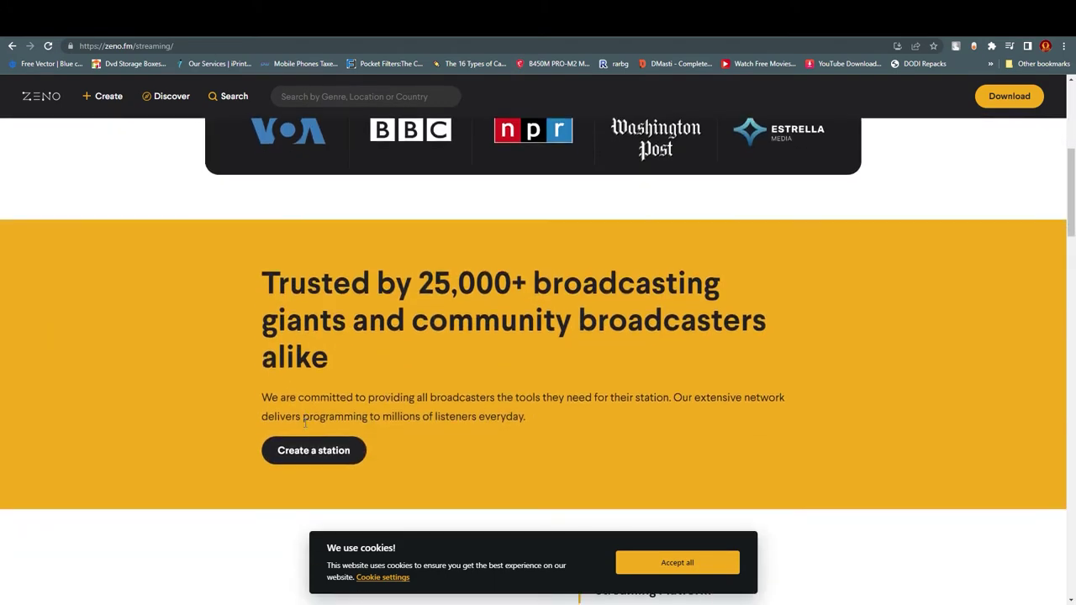
left_click(348, 449)
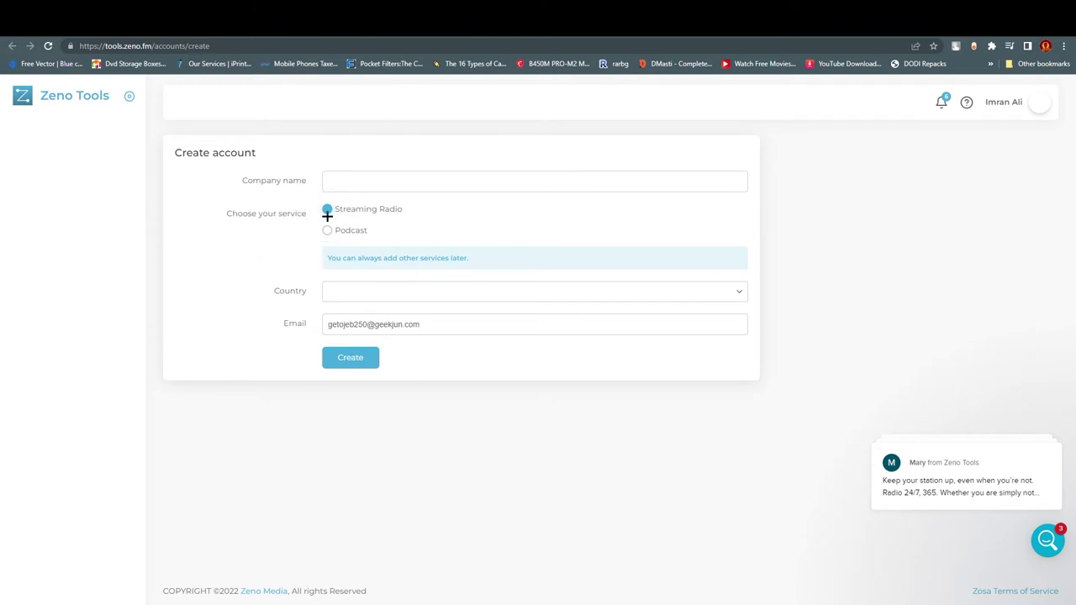
Step: Keep Streaming Radio as the service and enter 'Sportso' as the company name
left_click_drag(231, 216, 385, 229)
left_click(228, 261)
left_click(206, 262)
left_click(343, 179)
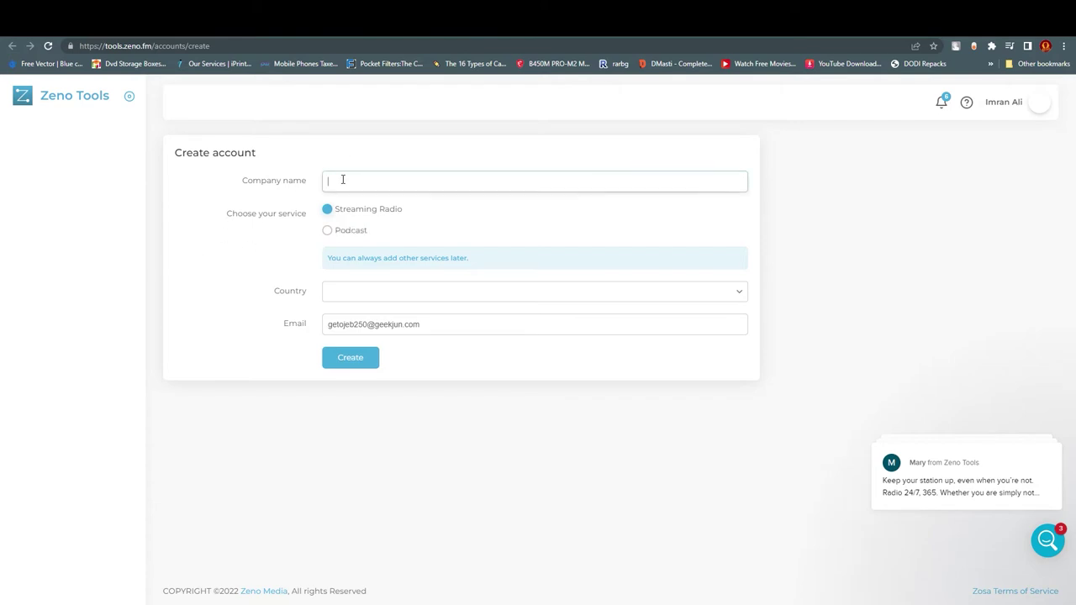
type("sponso")
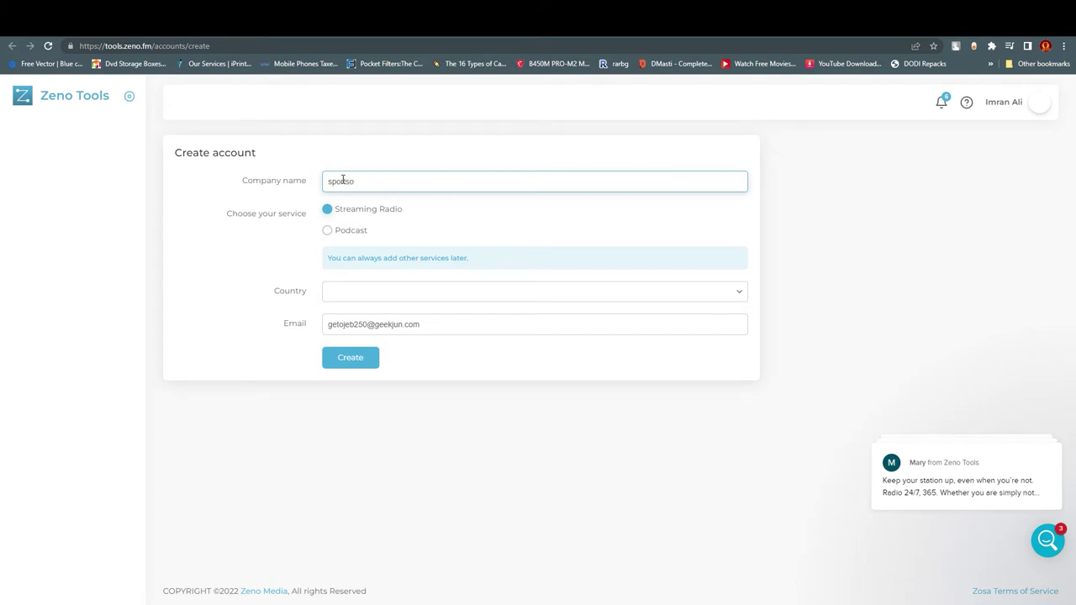
left_click(329, 182)
key("Delete")
type("S")
Step: Choose United States of America as the country and create the account
left_click(730, 286)
type("us")
key("BackSpace")
type("si")
key("BackSpace")
key("BackSpace")
type("nis")
key("BackSpace")
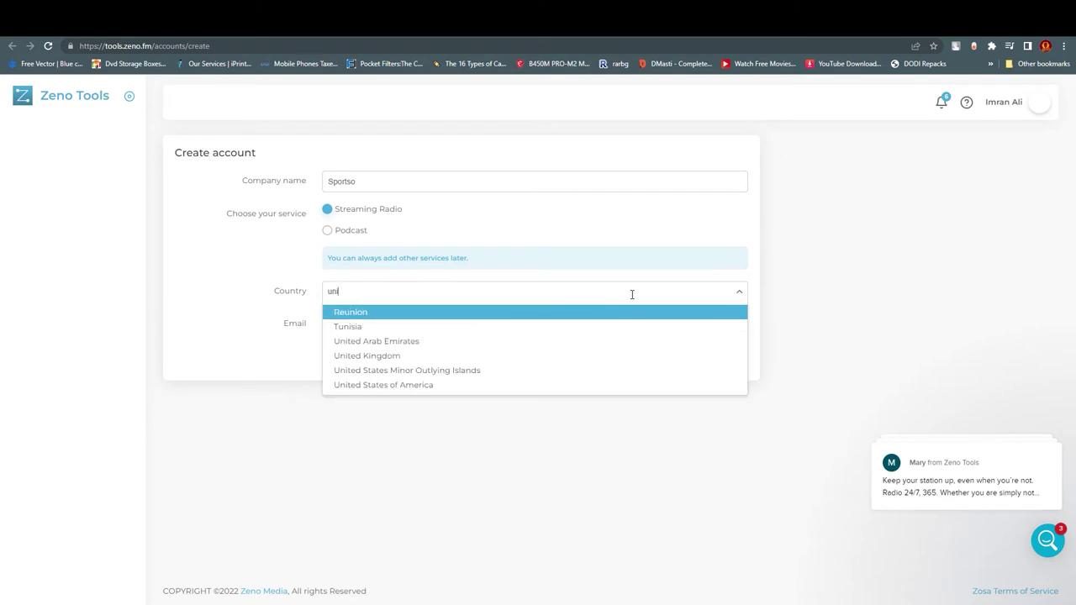
left_click(483, 389)
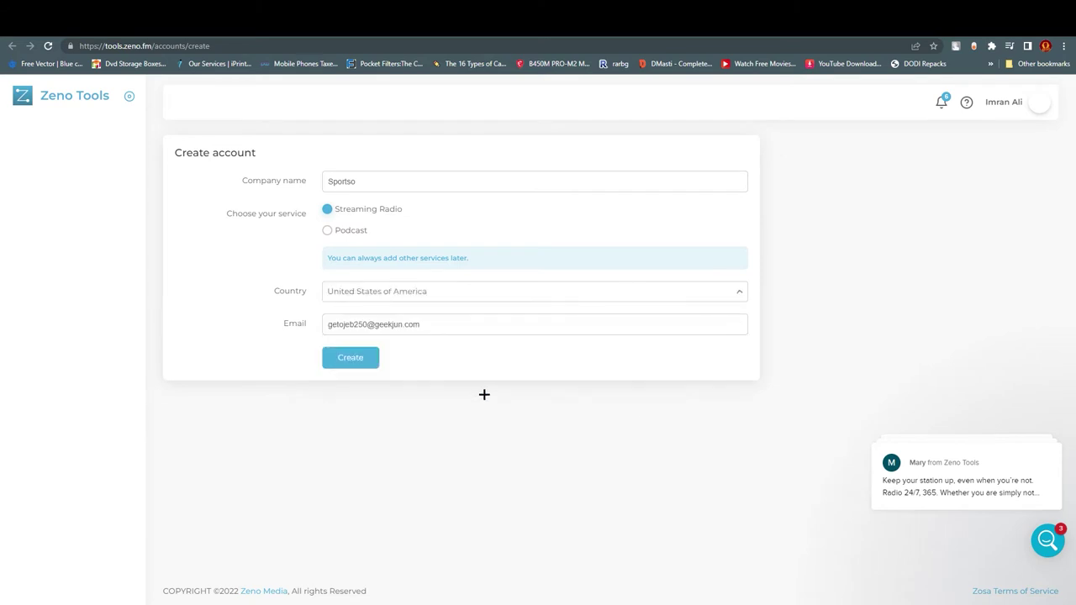
left_click(347, 357)
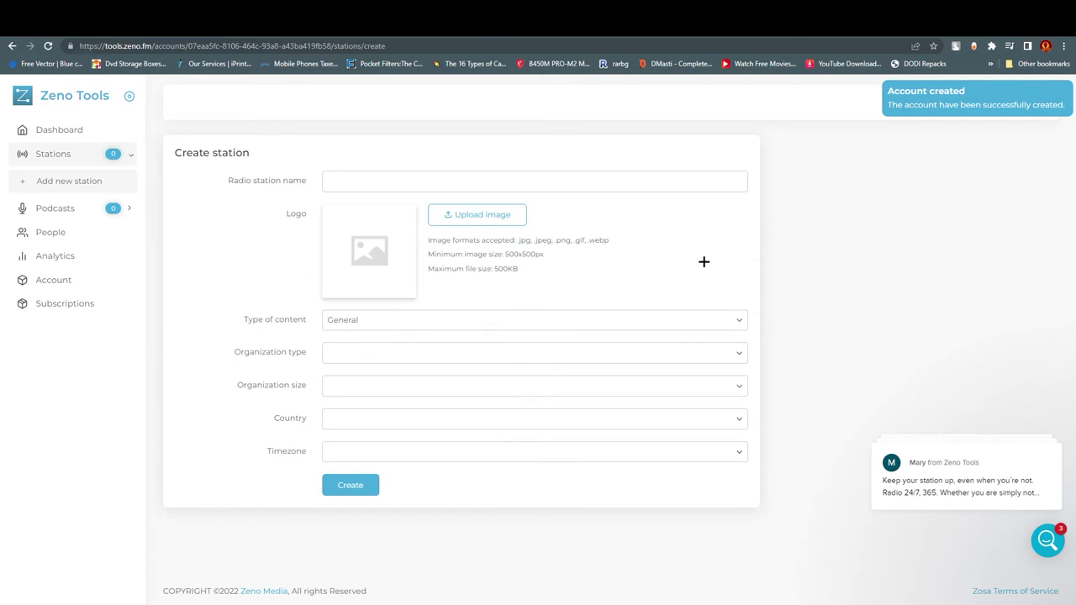
left_click(91, 132)
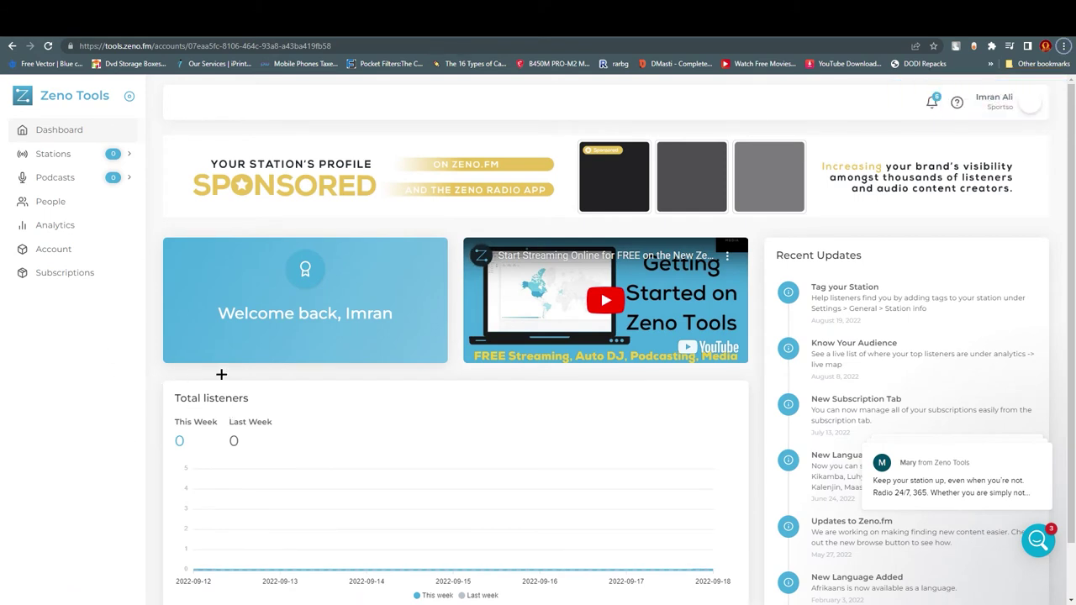
scroll(337, 437, "down", 1)
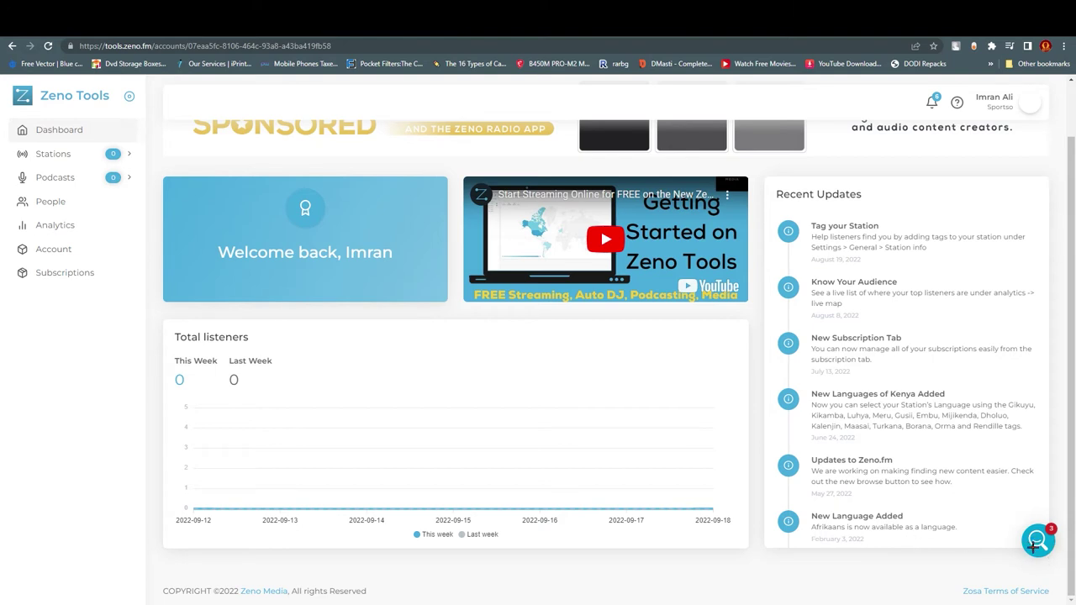
mouse_move(656, 480)
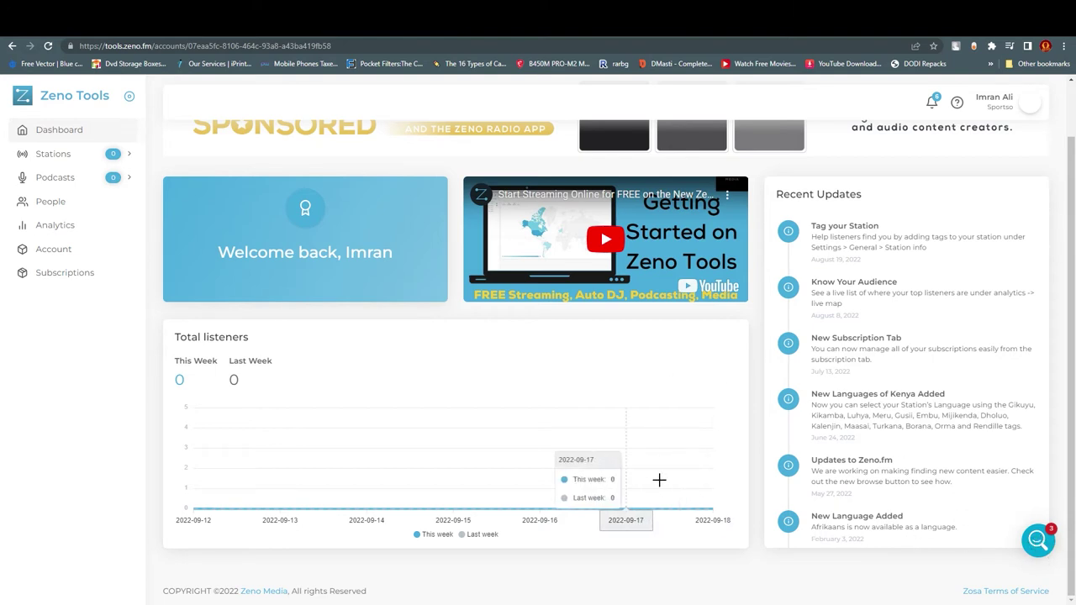
left_click(932, 102)
left_click(932, 102)
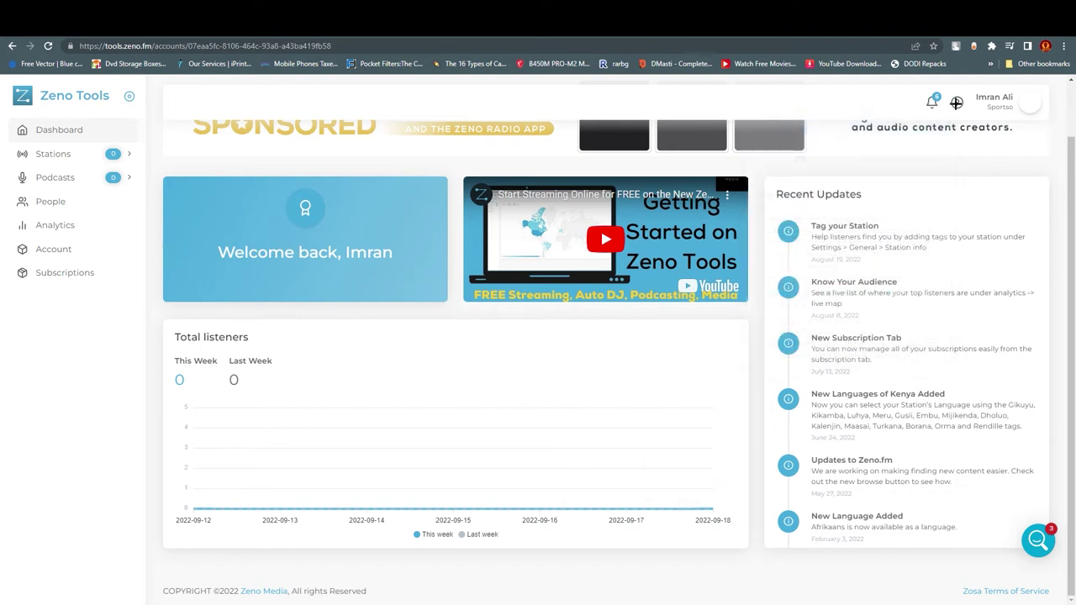
left_click(1023, 101)
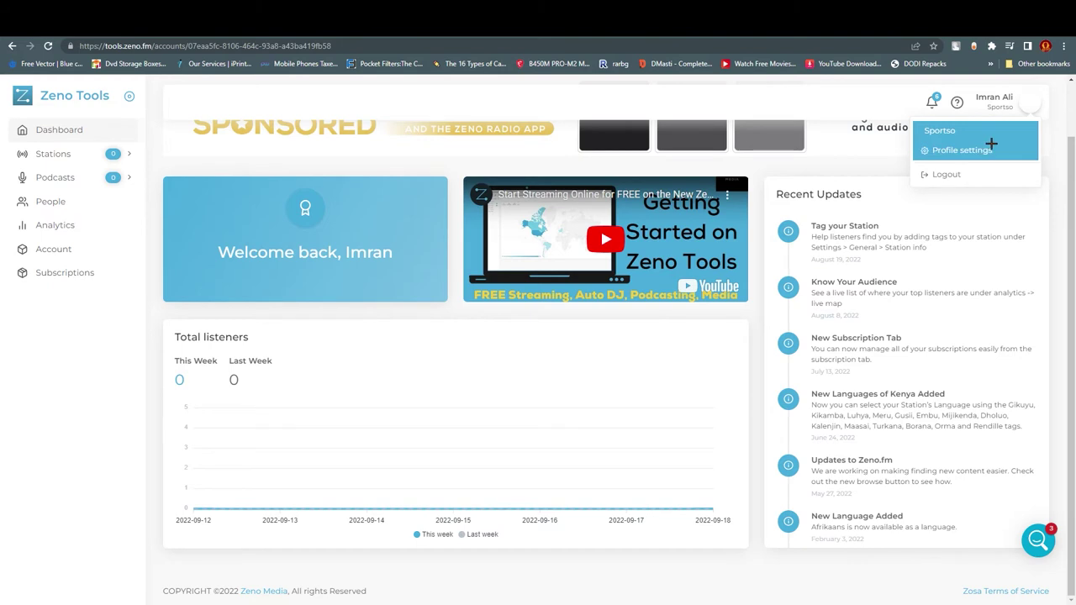
left_click(229, 95)
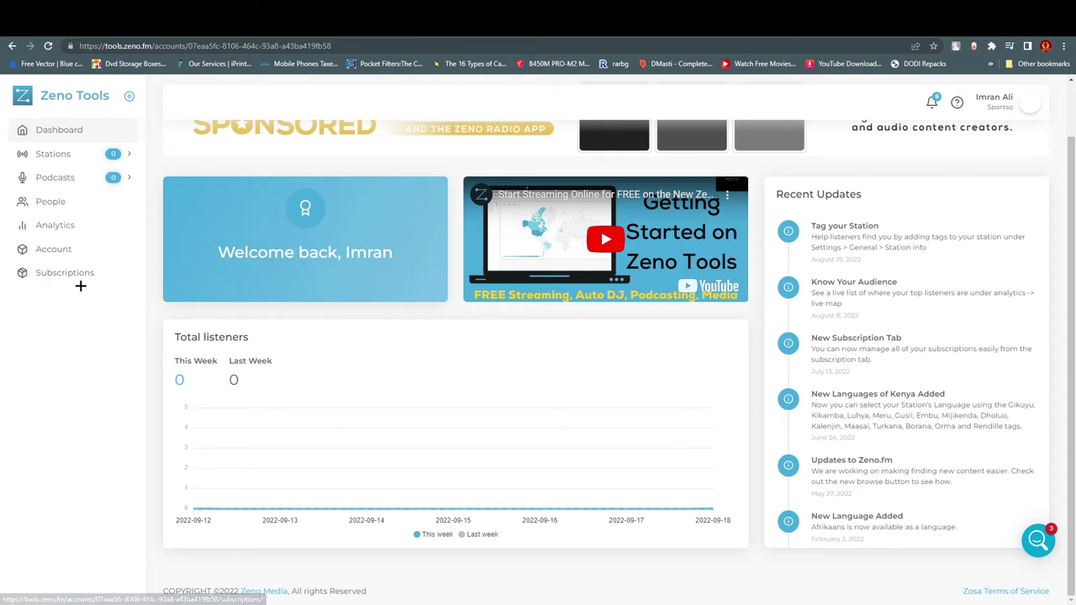
left_click(63, 154)
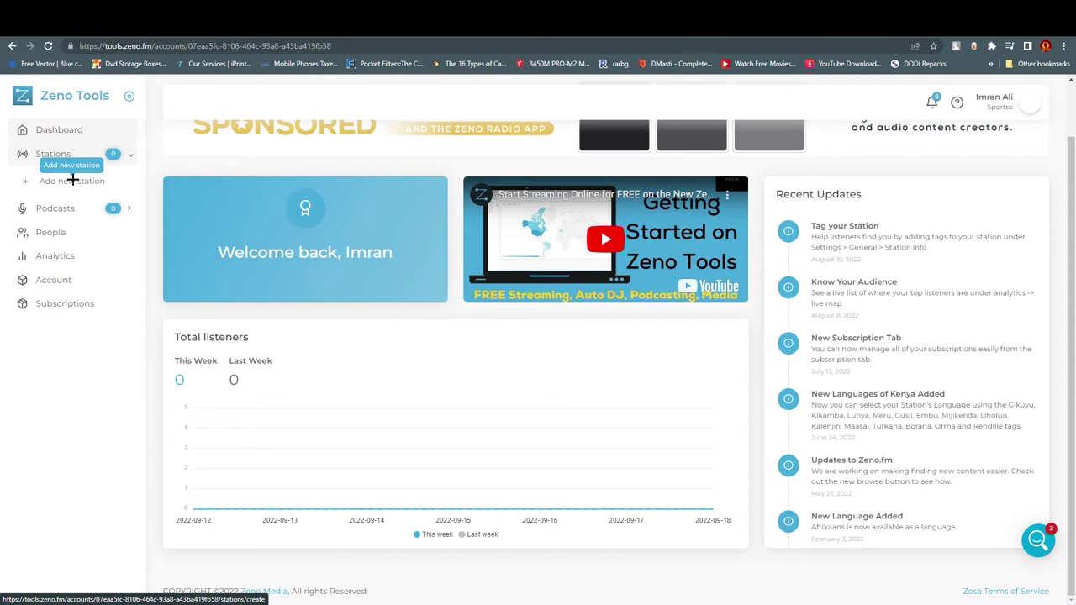
Step: Start a new station named FOOTBALL NEWS with content type Sports
left_click(73, 180)
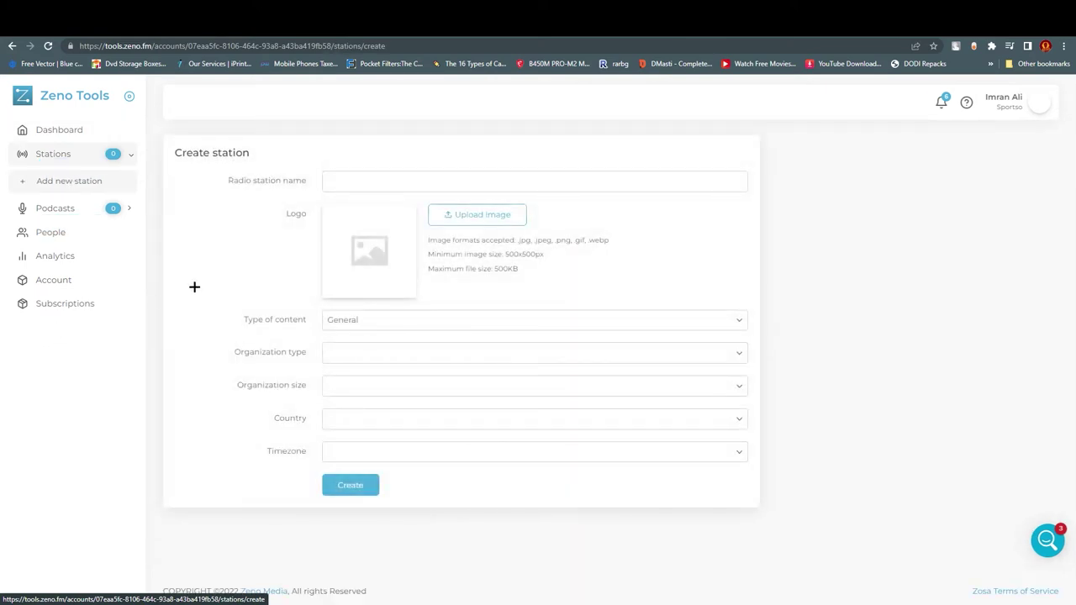
left_click(328, 182)
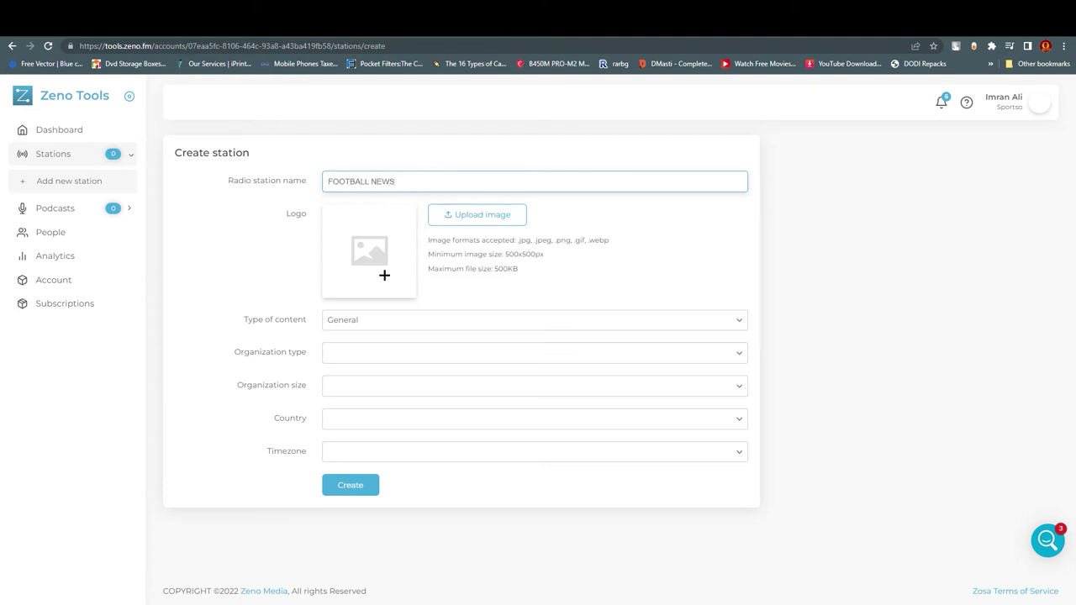
left_click(391, 316)
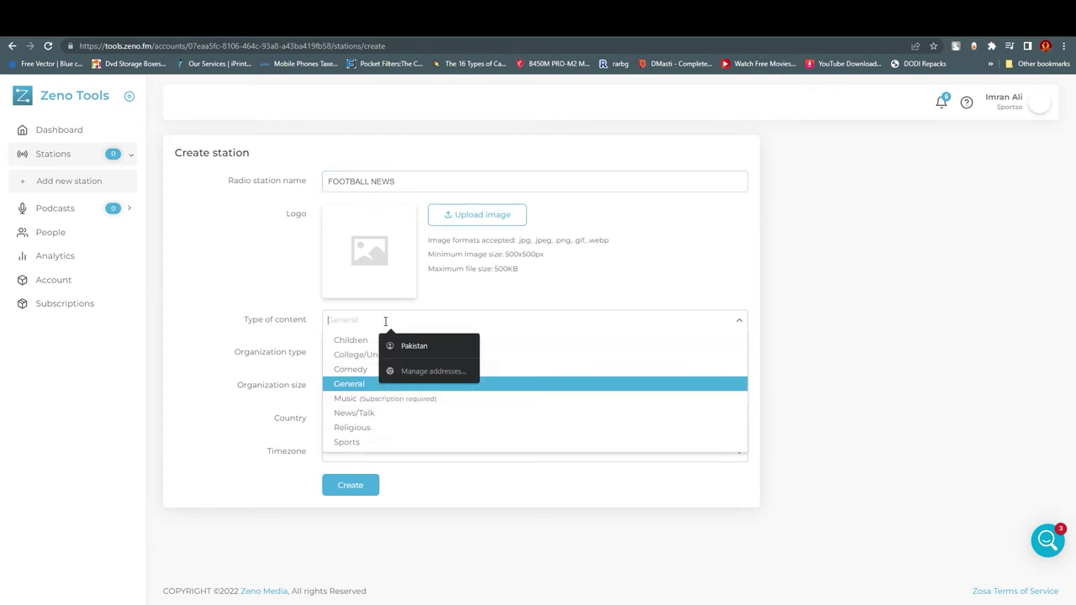
left_click(477, 455)
left_click(241, 389)
left_click(462, 321)
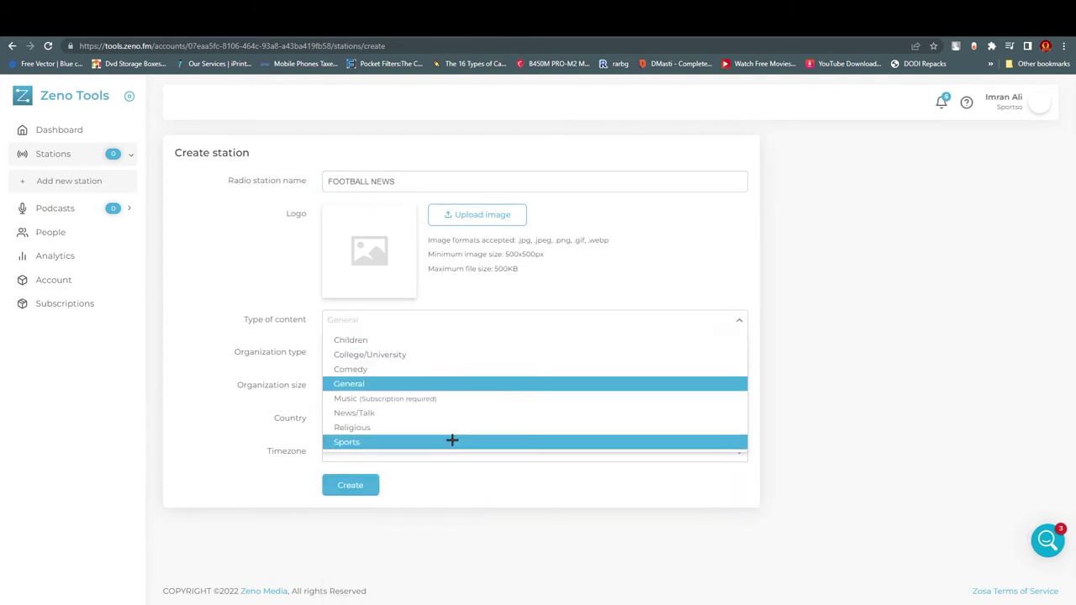
left_click(423, 442)
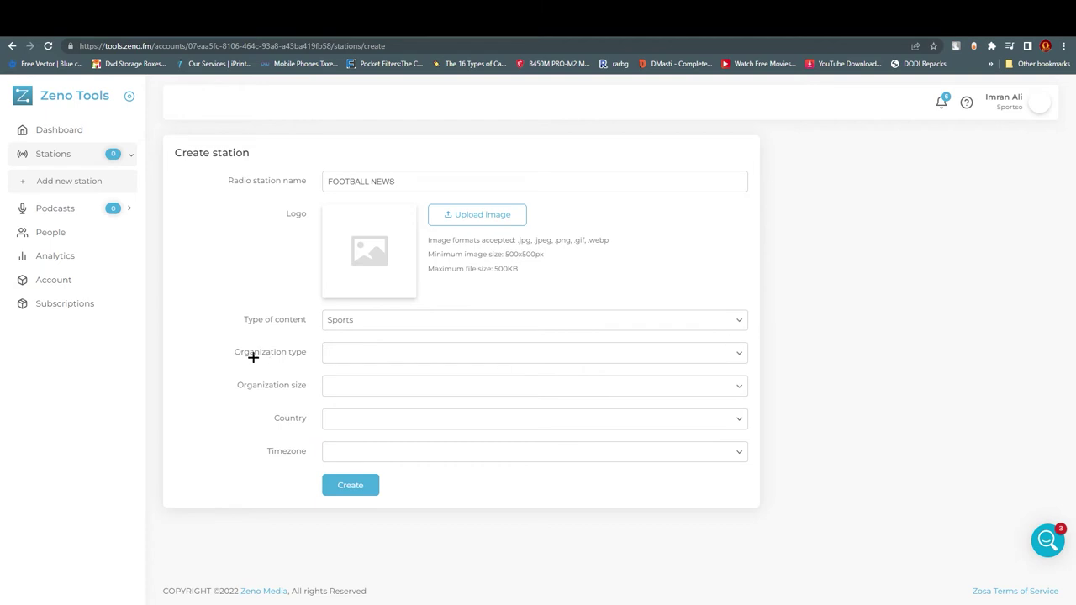
Step: Set organization type FM/AM, size > 50 people and country United States of America
left_click(723, 362)
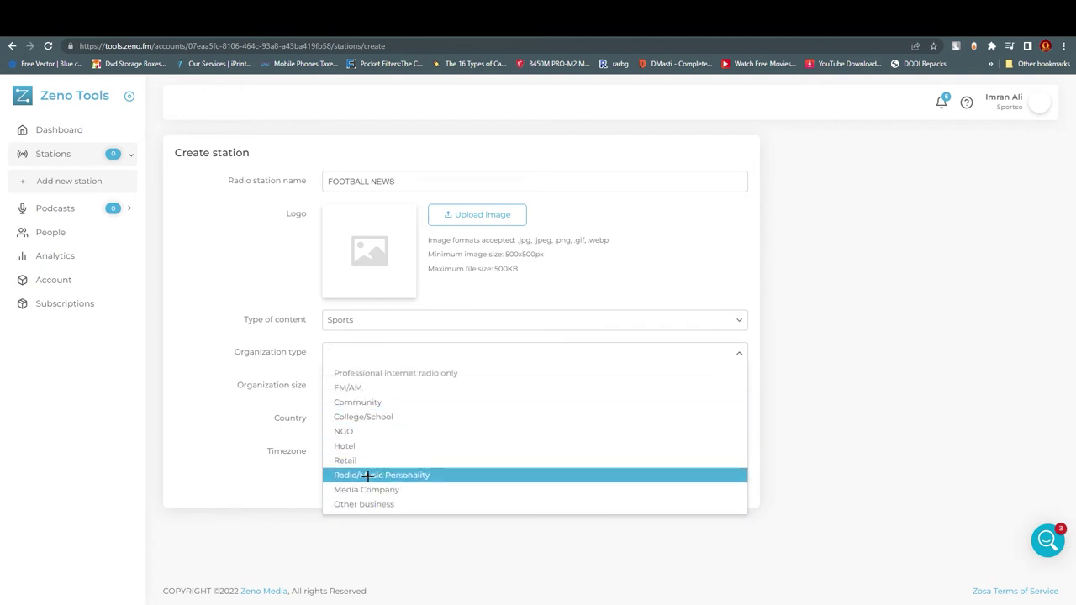
left_click(407, 388)
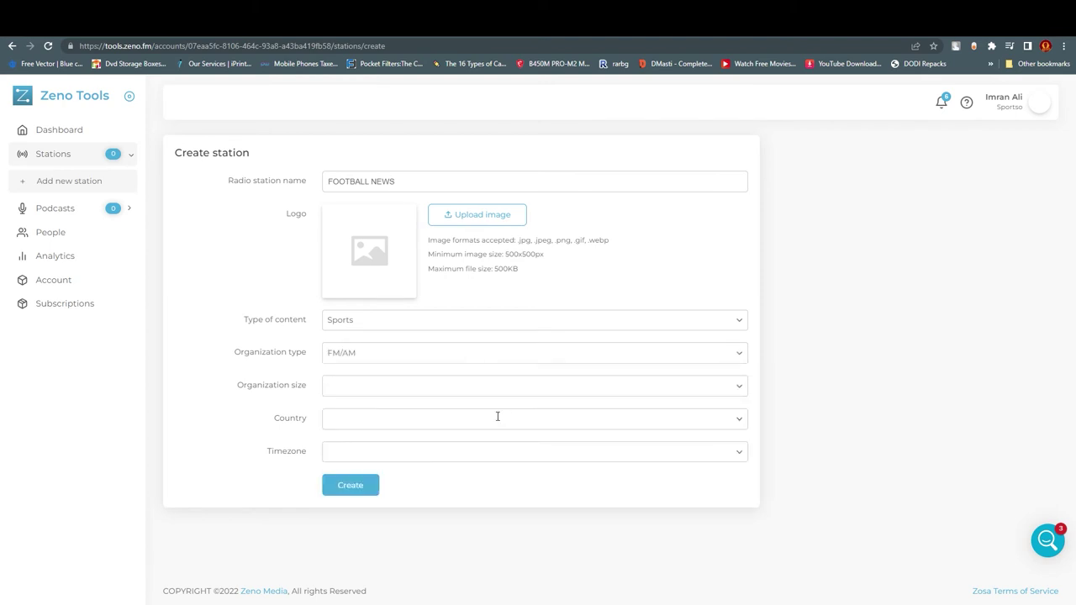
left_click(740, 387)
left_click(417, 449)
left_click(737, 420)
left_click_drag(737, 444, 740, 595)
scroll(406, 569, "down", 3)
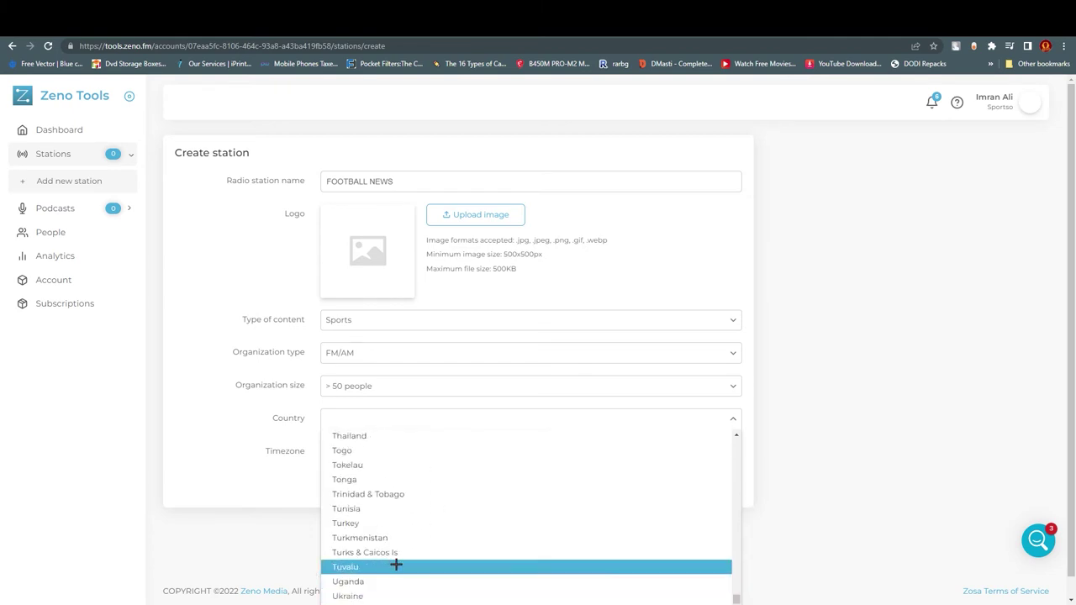
left_click(418, 543)
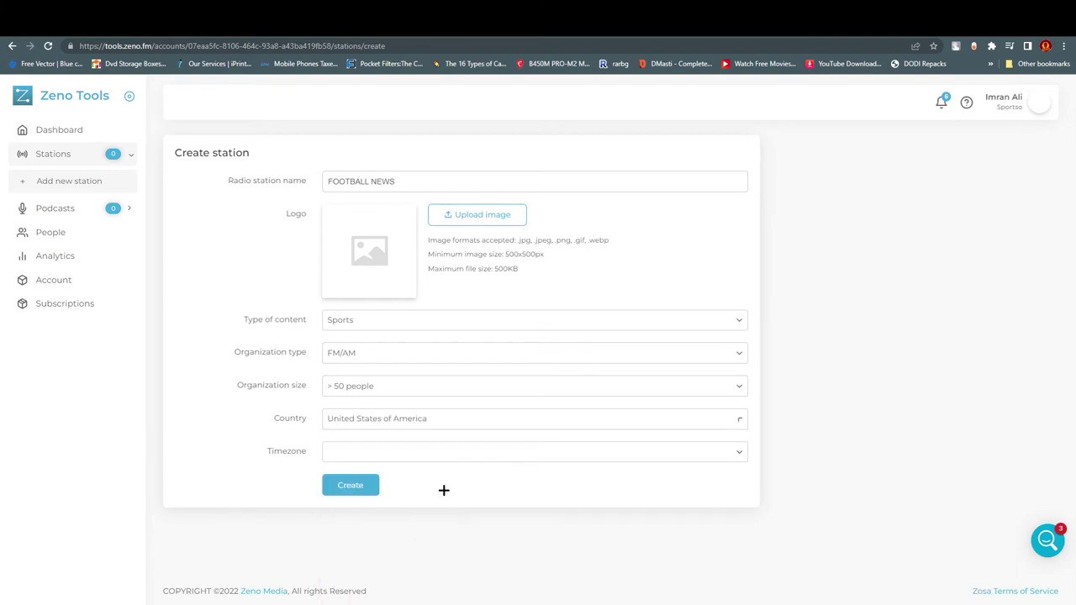
Step: Set the timezone to Pacific Time (US & Canada), upload a logo and create the station
left_click(710, 454)
scroll(474, 550, "down", 10)
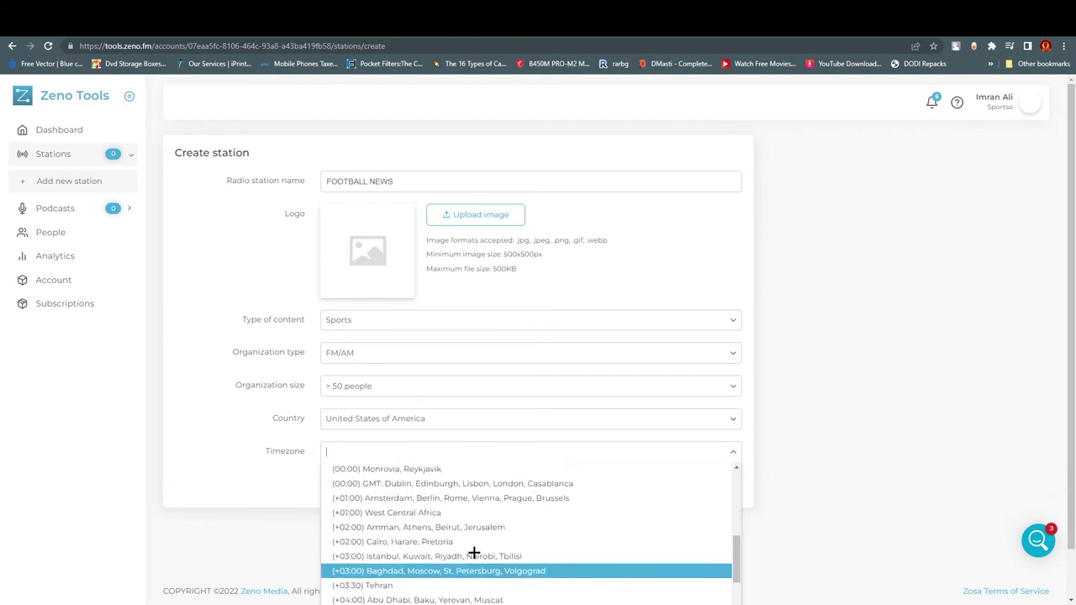
scroll(475, 542, "down", 3)
scroll(458, 515, "up", 2)
scroll(458, 514, "up", 5)
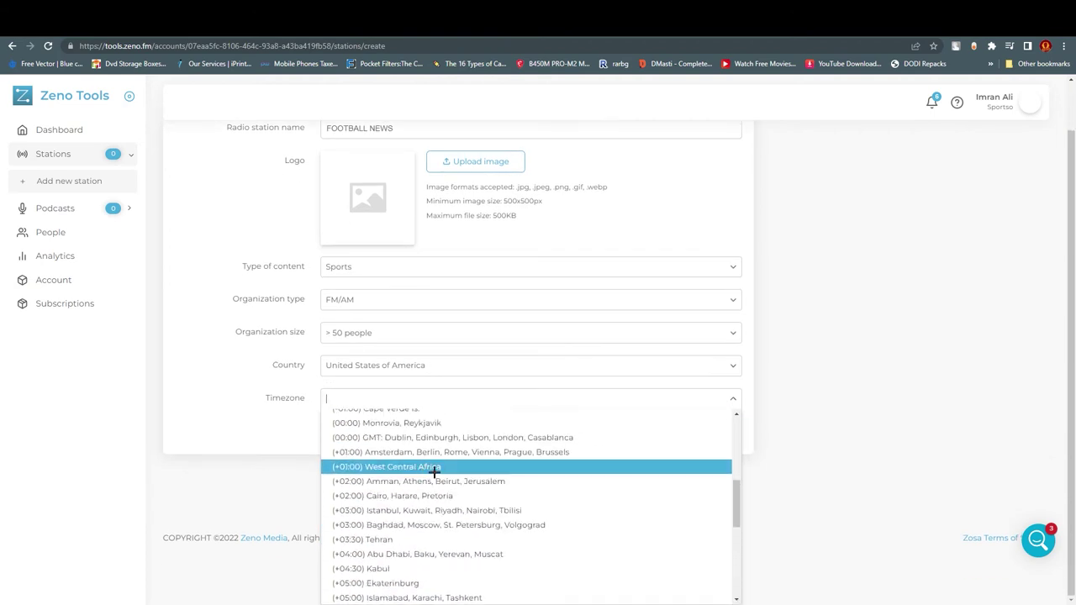
scroll(418, 438, "up", 5)
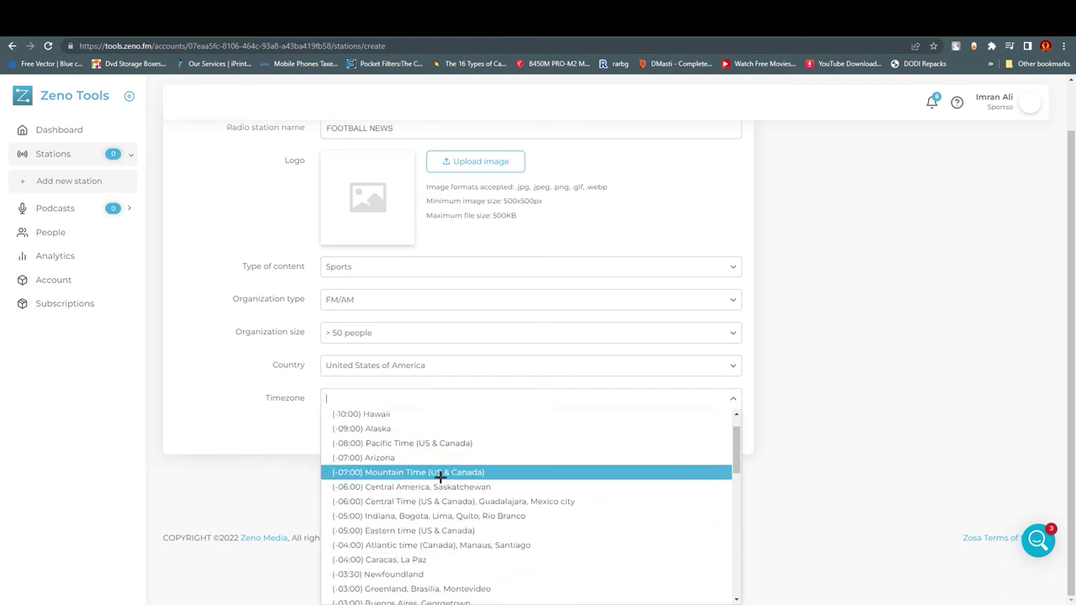
left_click(436, 481)
left_click(354, 484)
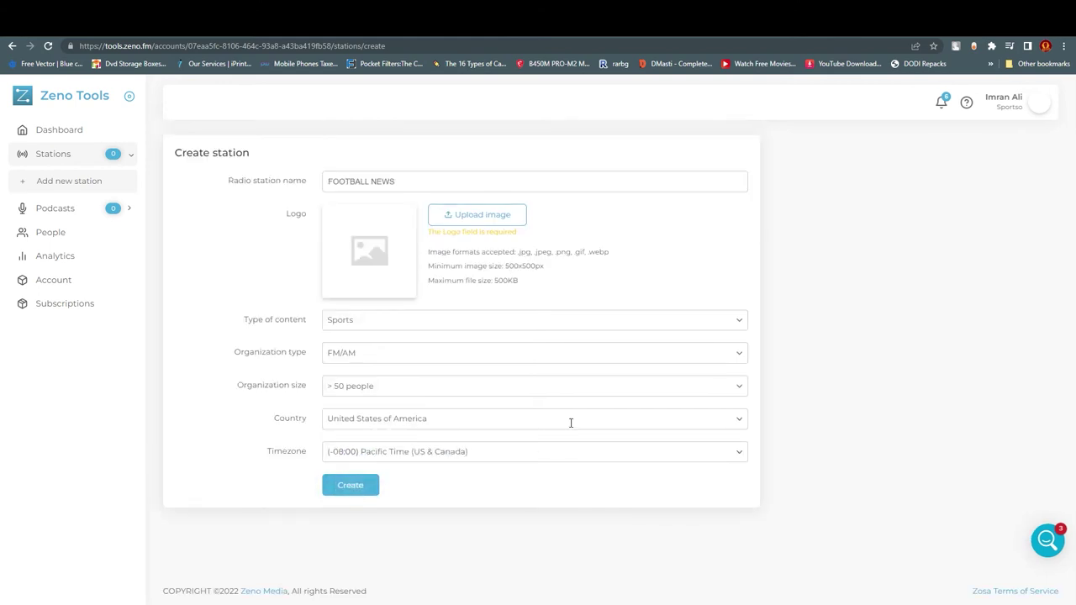
left_click(468, 222)
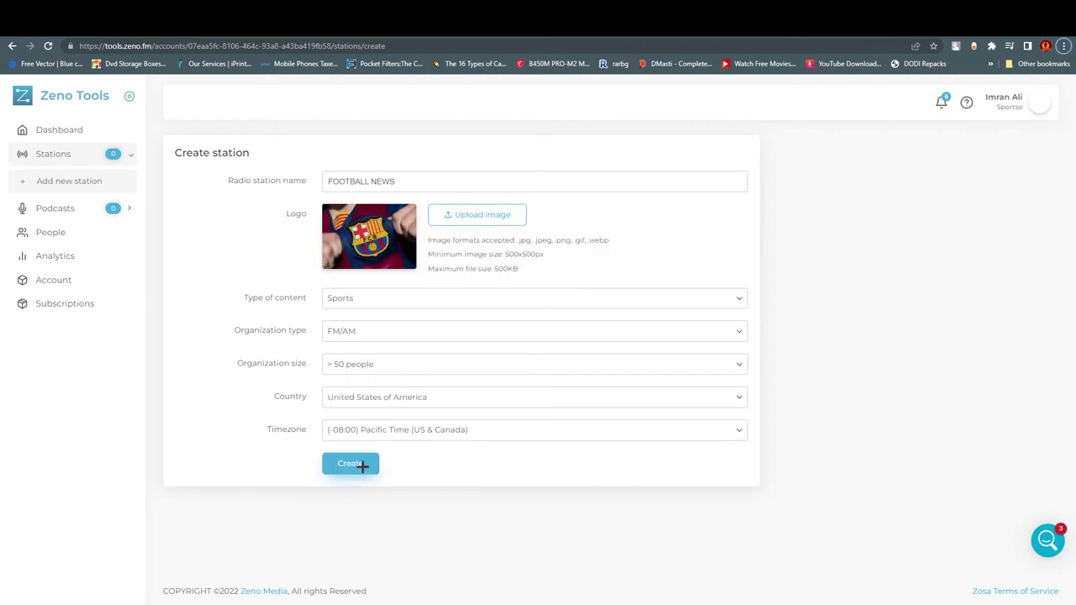
left_click(362, 465)
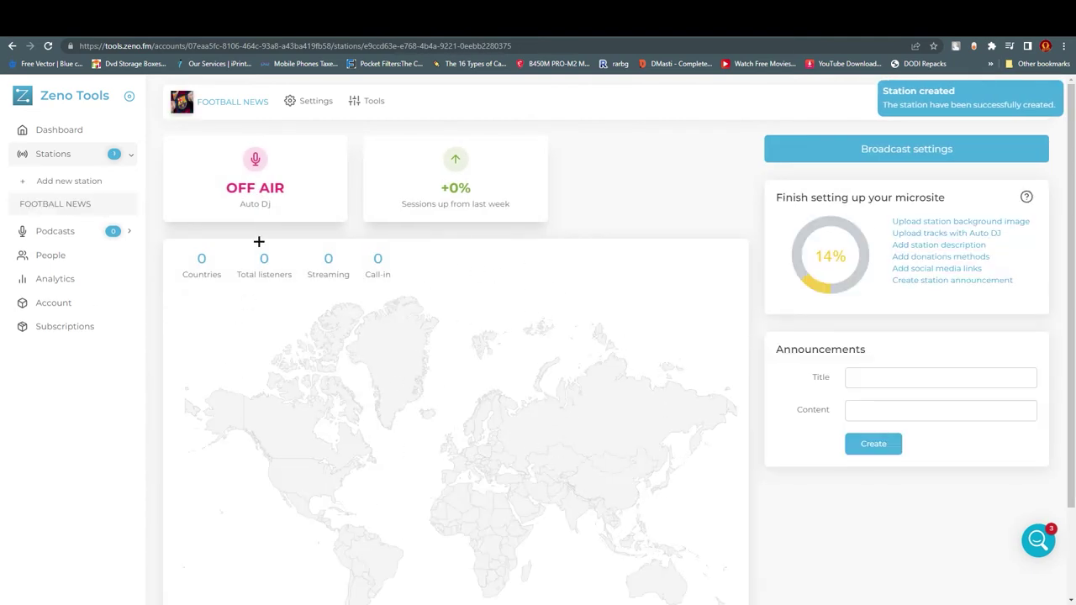
Step: Review the FOOTBALL NEWS dashboard, showing off air on Auto DJ with 0 listeners
left_click_drag(237, 204, 339, 215)
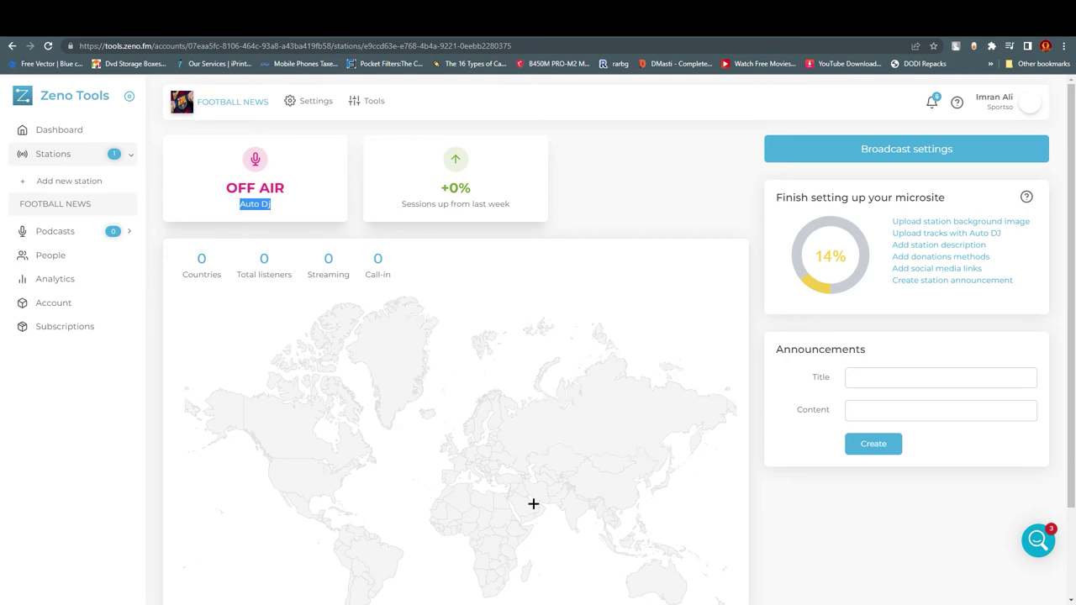
scroll(625, 447, "down", 2)
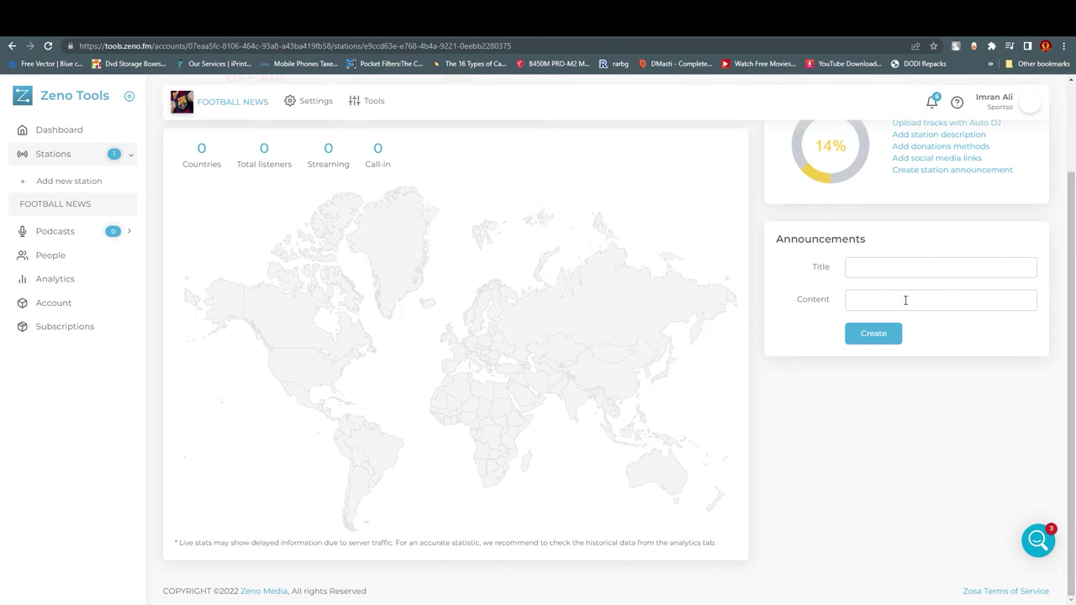
scroll(950, 314, "up", 2)
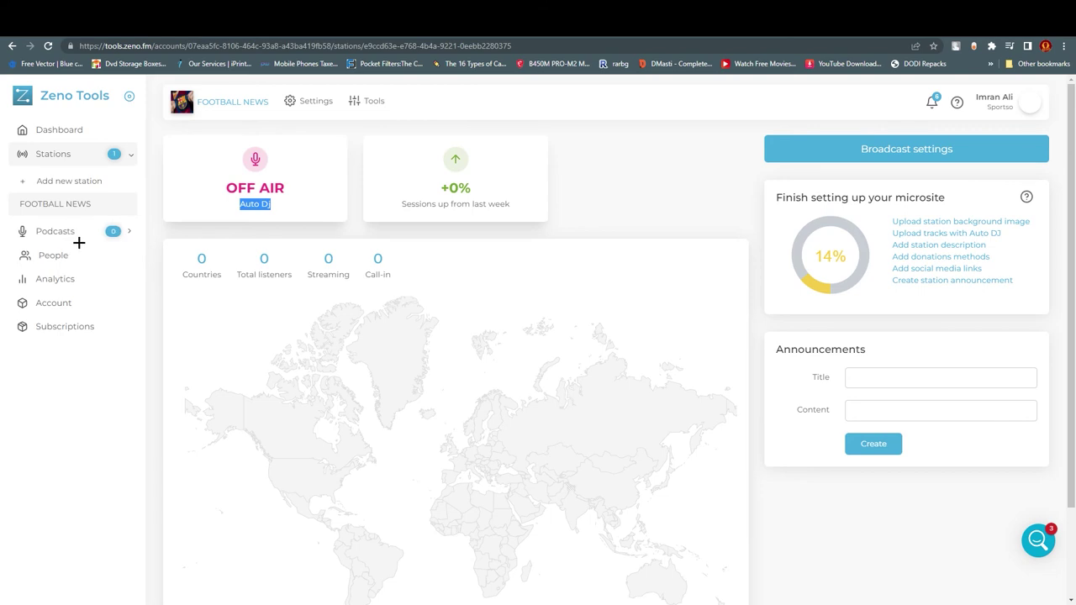
Step: Scroll through the FOOTBALL NEWS General settings, then view the People tab for inviting staff
left_click(304, 103)
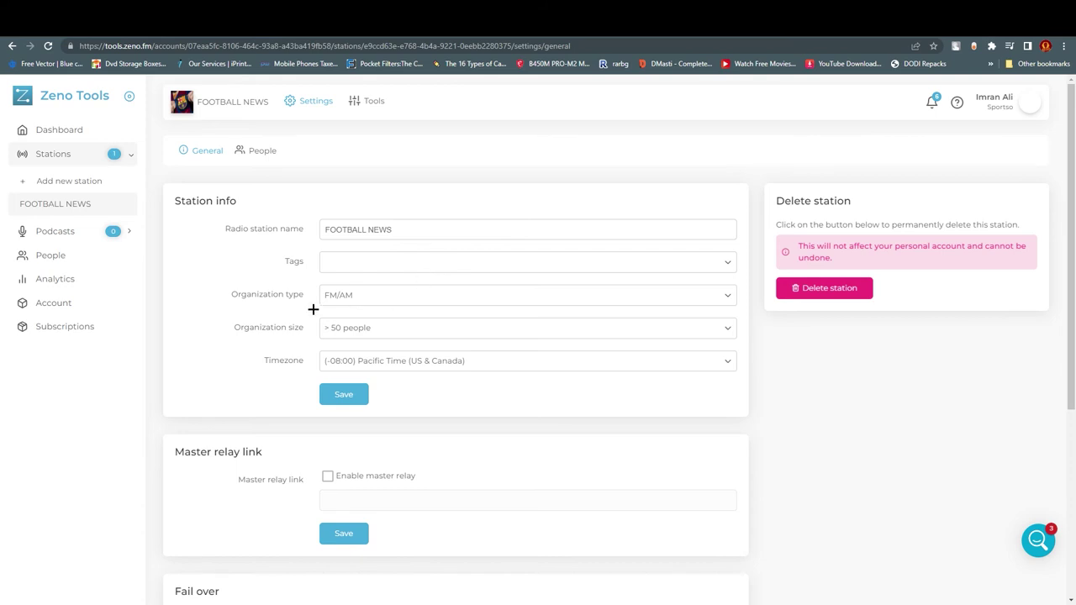
scroll(331, 368, "down", 1)
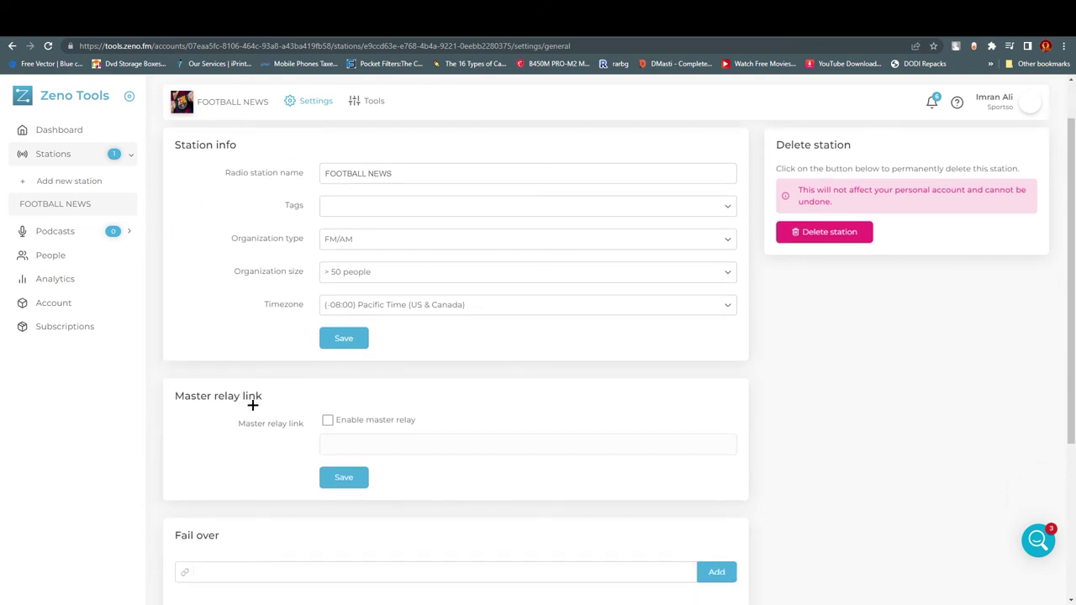
scroll(305, 454, "down", 1)
scroll(213, 423, "down", 1)
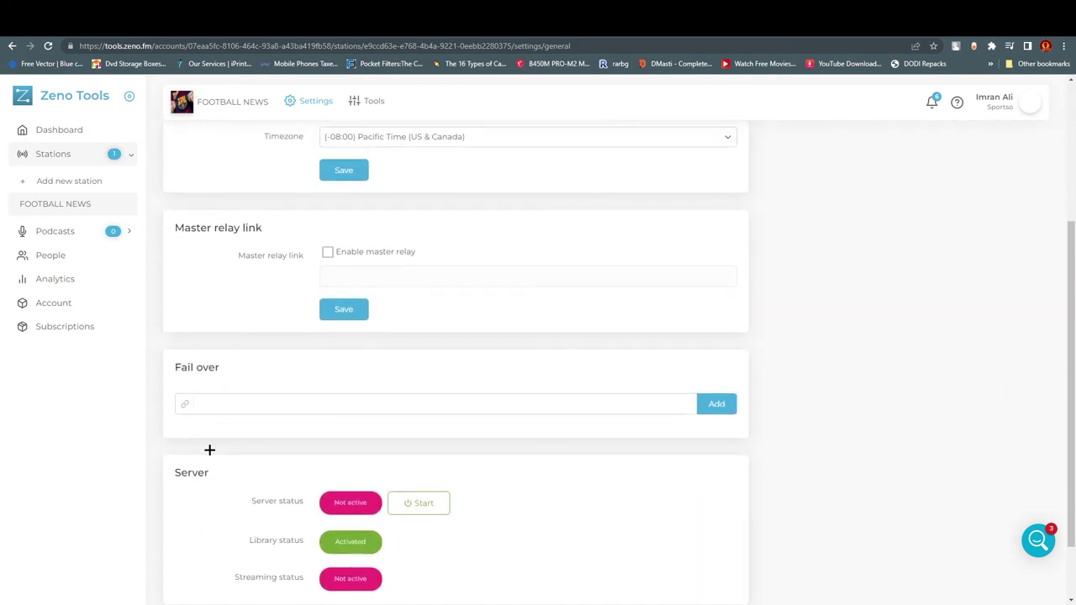
scroll(213, 474, "down", 1)
scroll(273, 396, "up", 4)
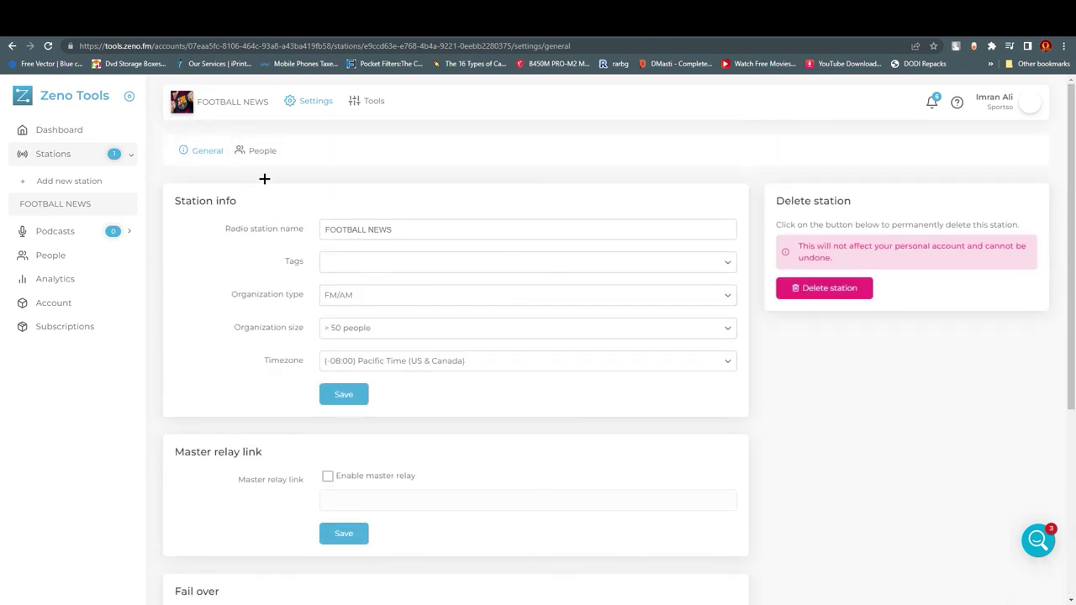
left_click(261, 150)
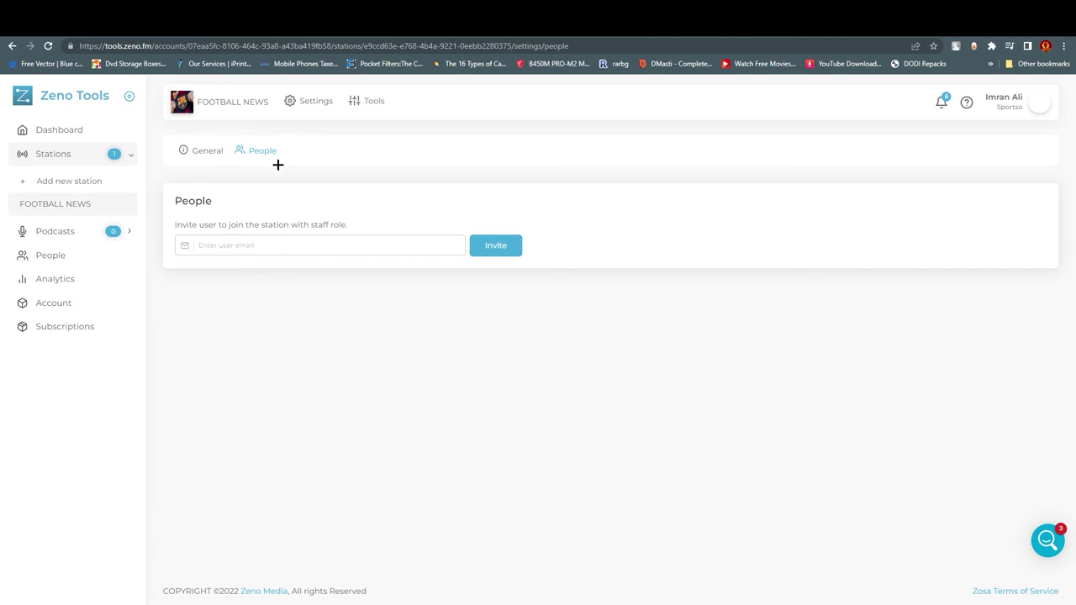
left_click(367, 104)
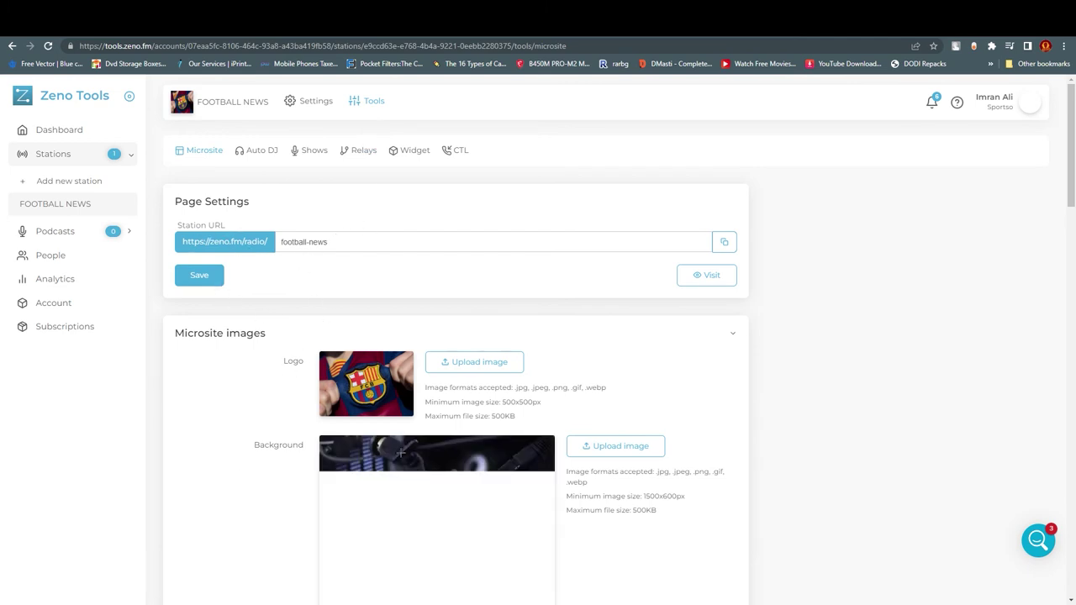
Step: Browse the Auto DJ, Shows, Relays, Widget embed code and CTL tools, then open account People
scroll(240, 454, "down", 4)
scroll(240, 454, "up", 4)
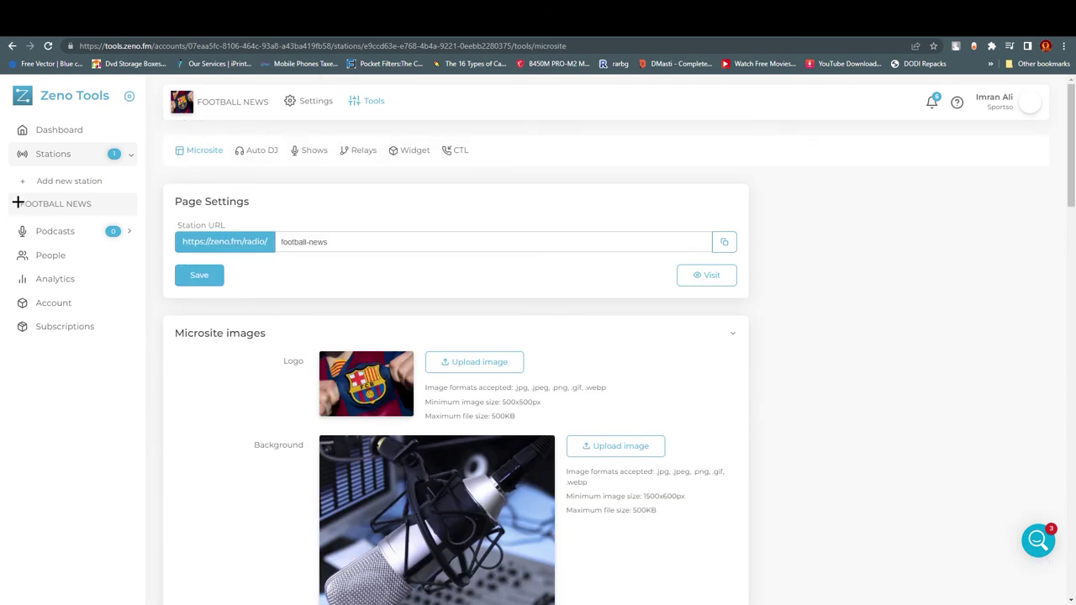
left_click(44, 231)
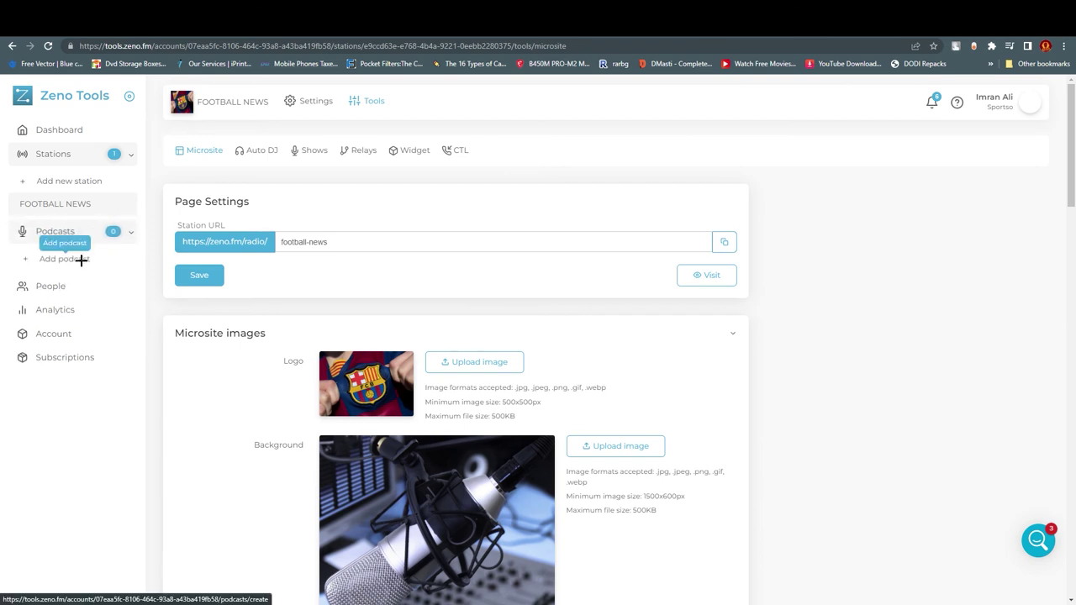
left_click(265, 152)
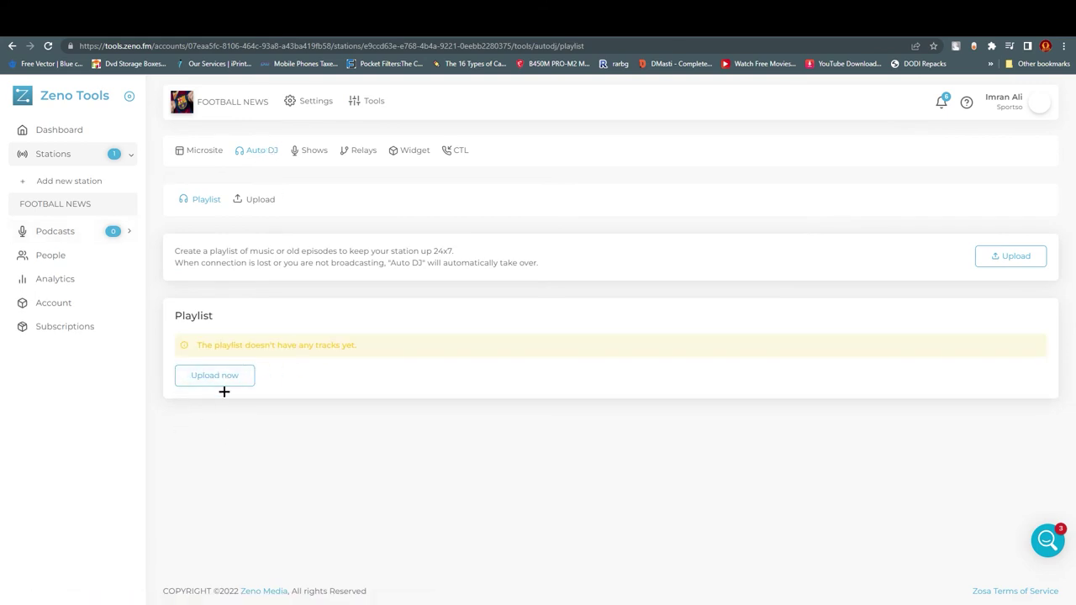
left_click(314, 152)
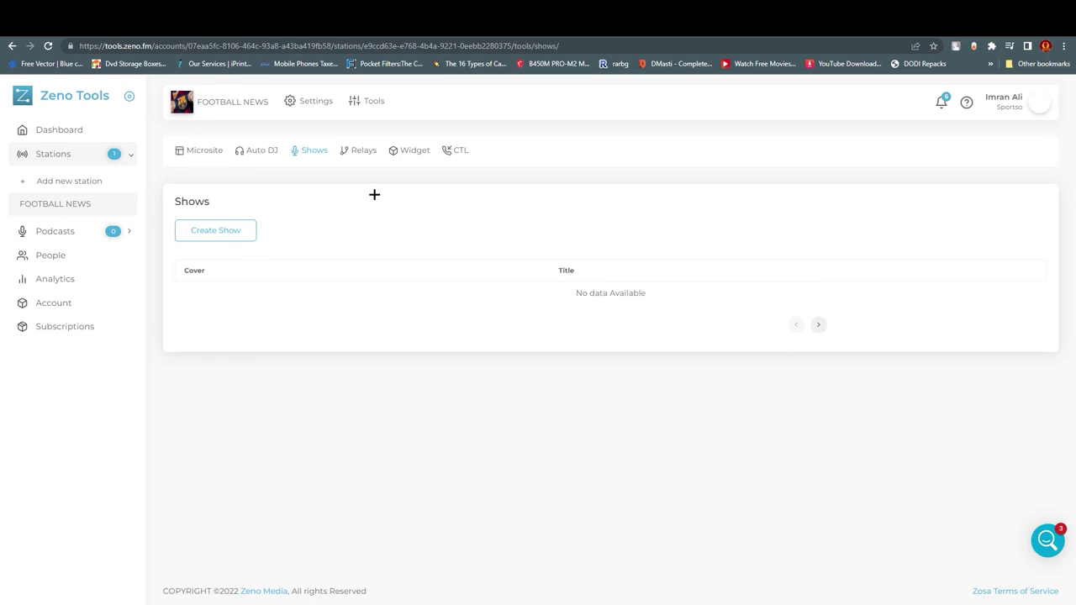
left_click(347, 153)
left_click(431, 151)
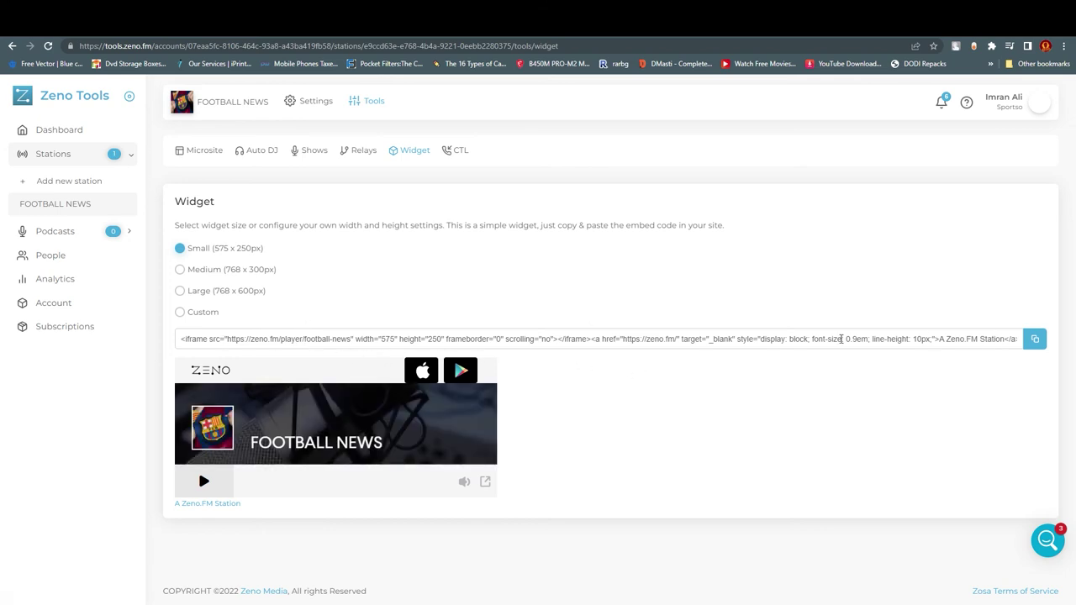
left_click_drag(192, 340, 757, 337)
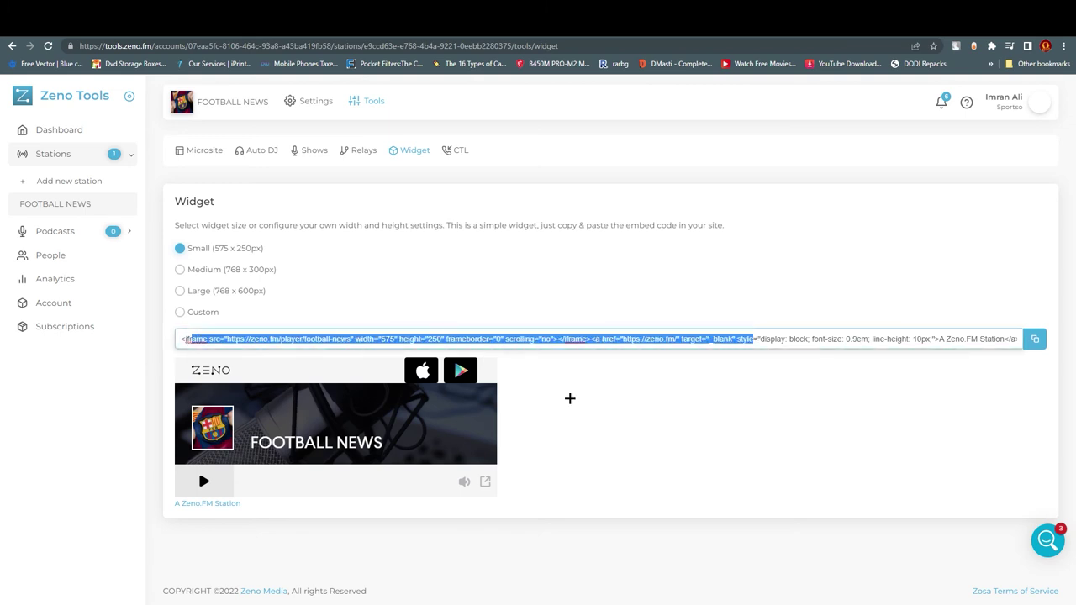
left_click(458, 154)
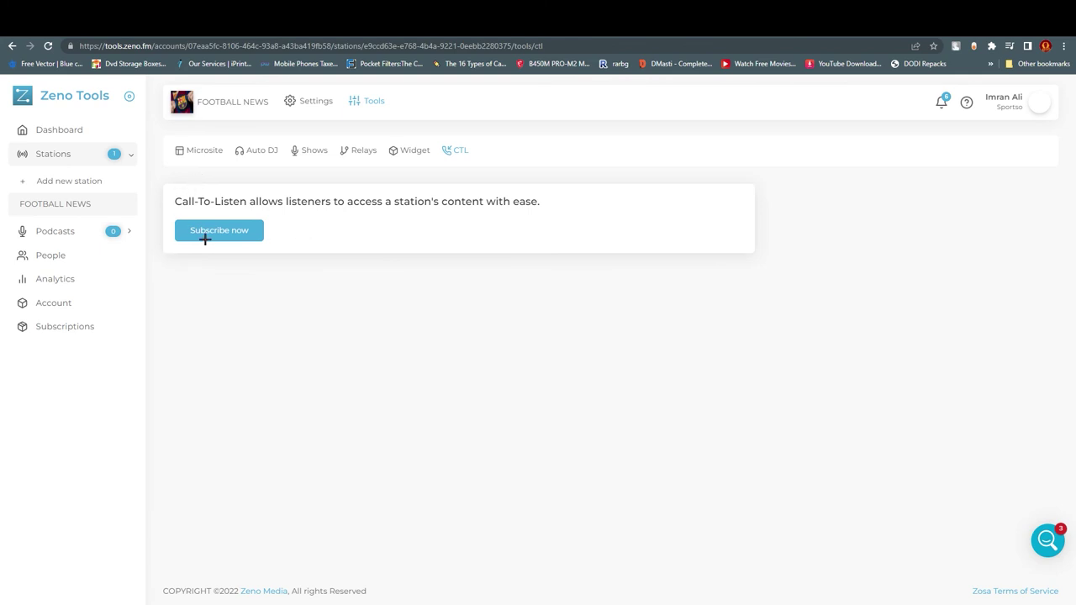
left_click(73, 256)
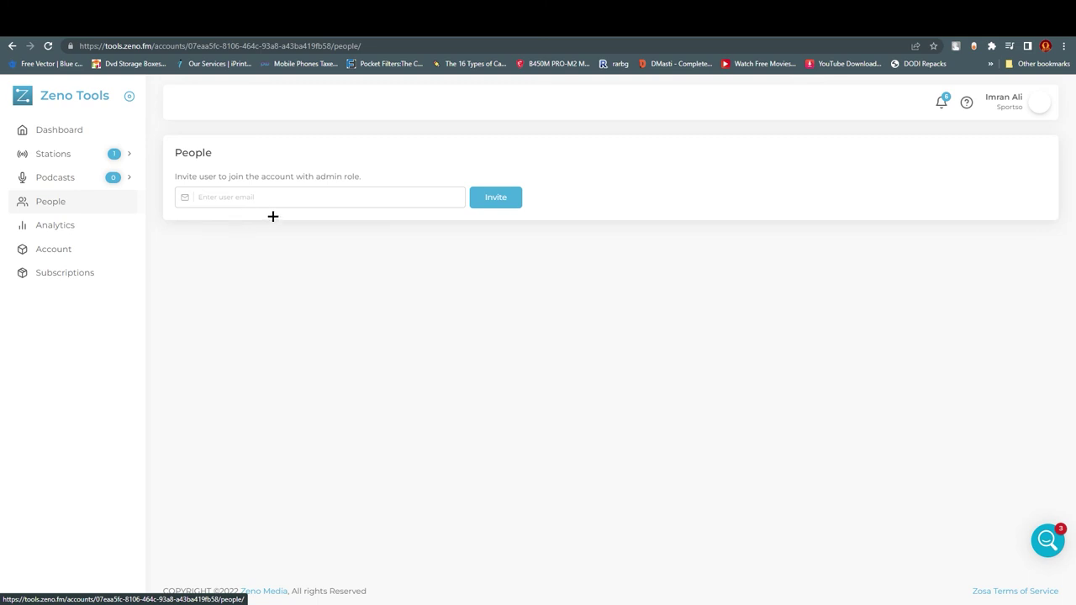
Step: Check the Analytics All Stations and Yesterday filters, then view the Sportso Account settings
left_click_drag(313, 177, 359, 169)
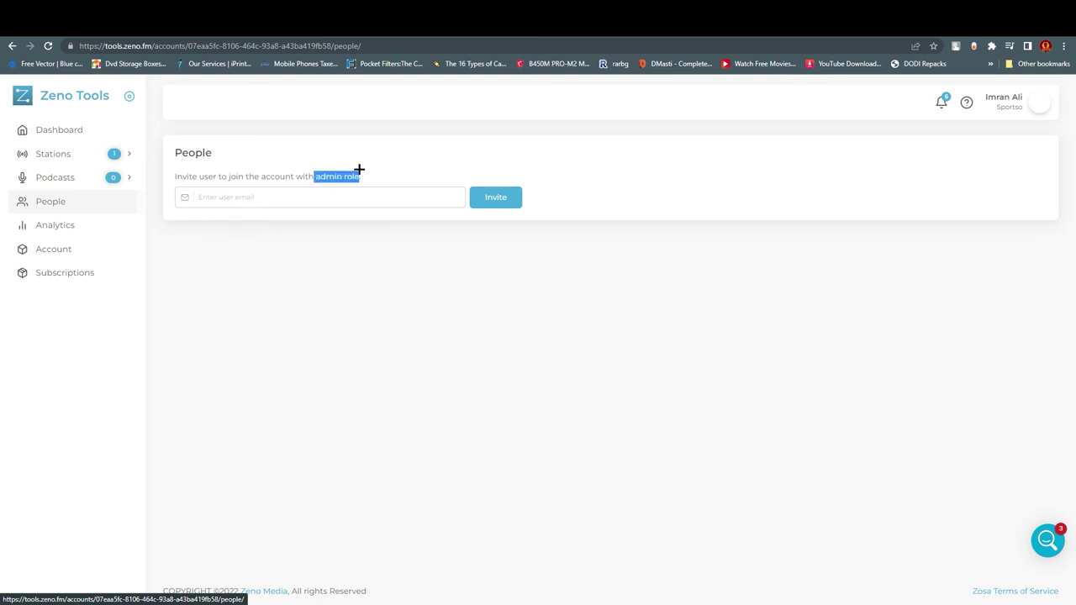
left_click(396, 173)
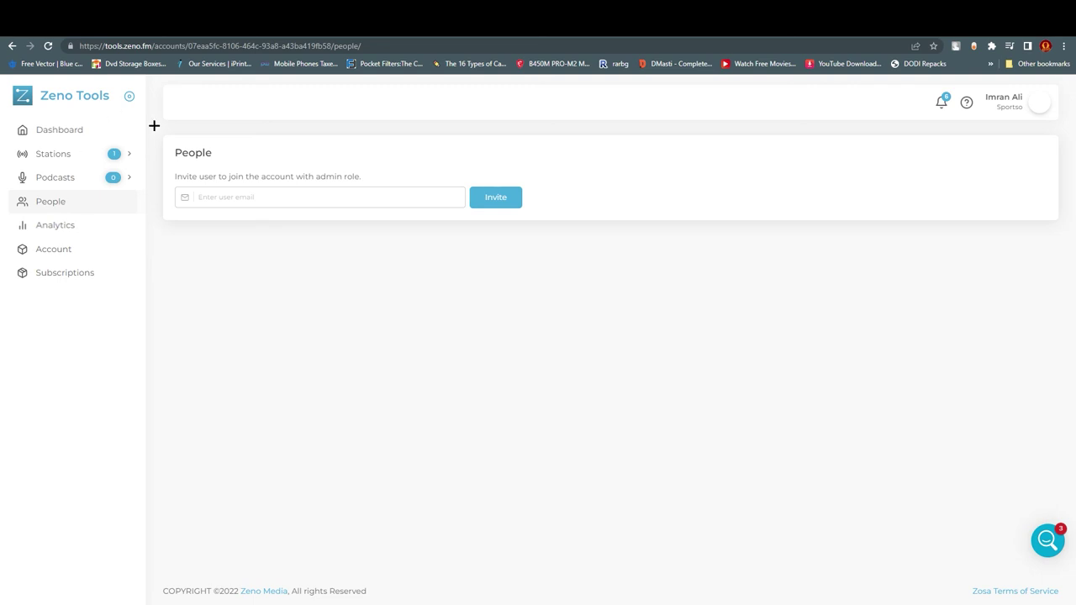
left_click(71, 229)
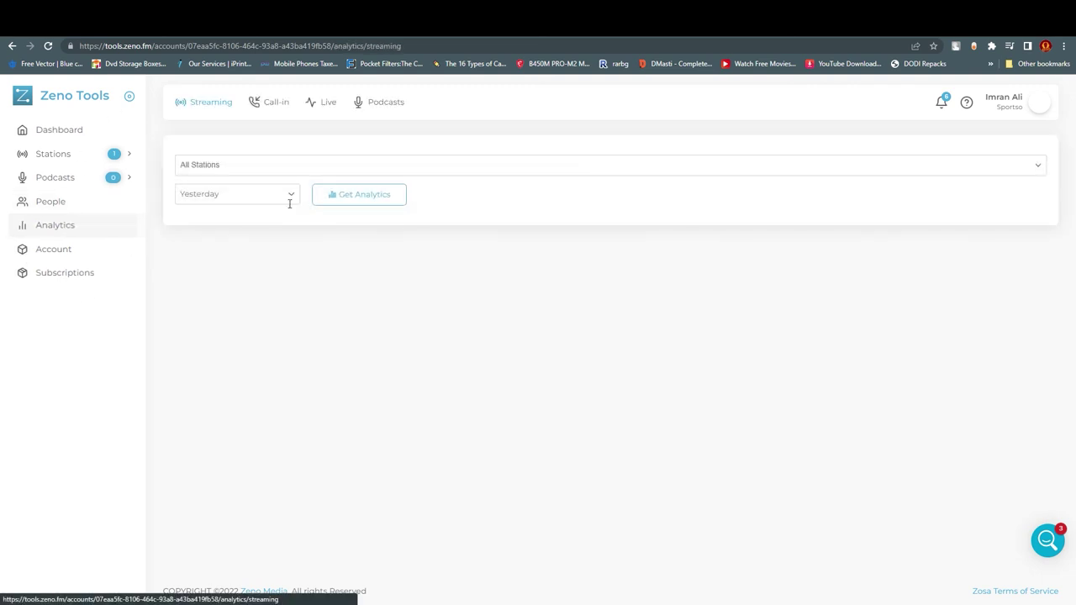
left_click(356, 165)
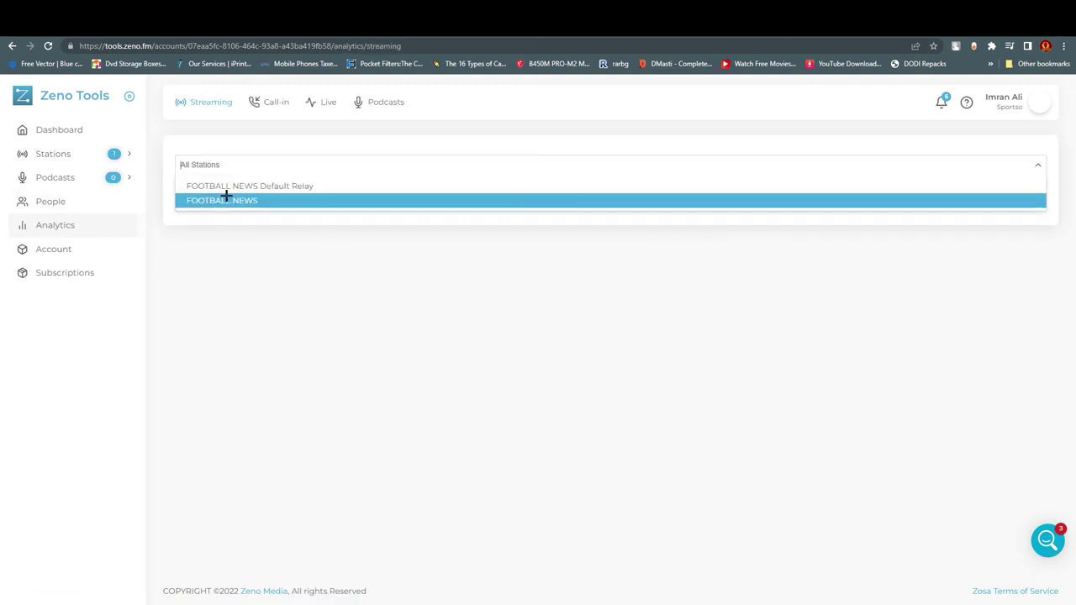
left_click(280, 261)
left_click(261, 193)
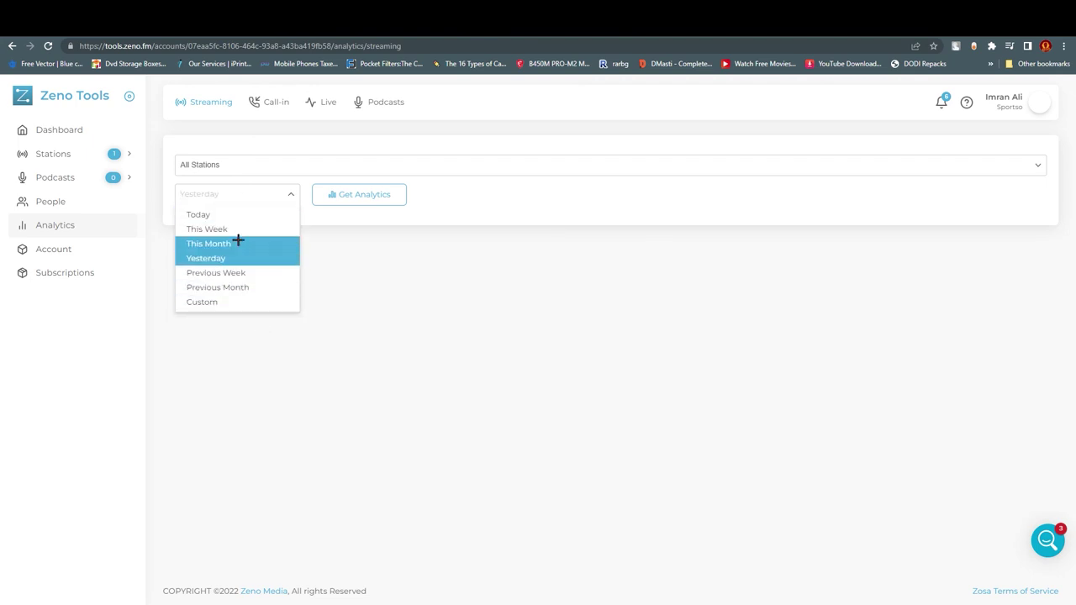
left_click(404, 317)
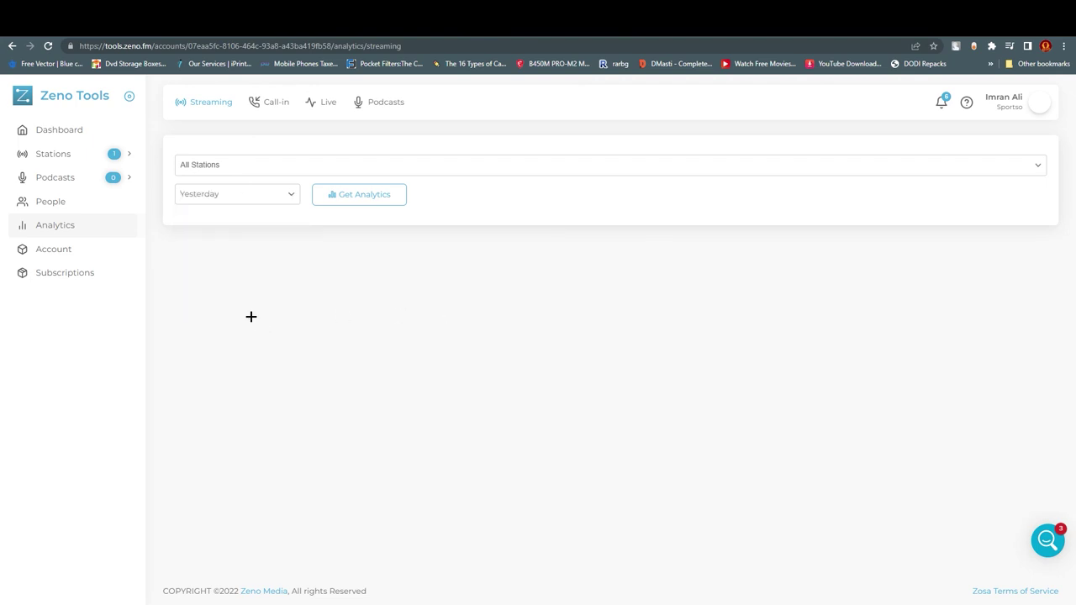
left_click(61, 251)
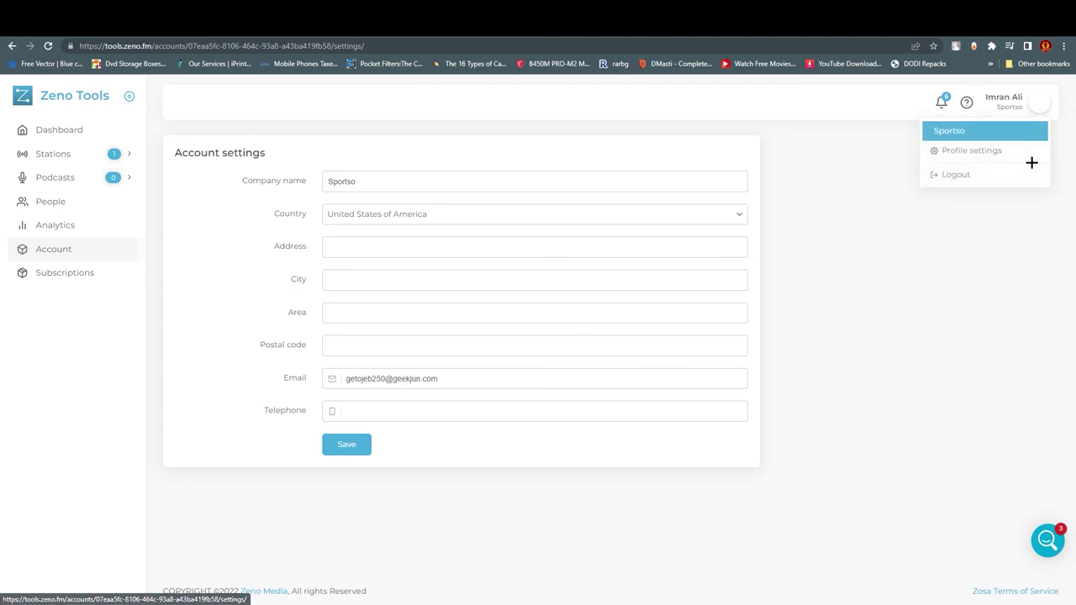
left_click(60, 274)
Step: Select FOOTBALL NEWS and review its CTL, Feature, Music, Podcast and Video subscriptions
left_click(286, 180)
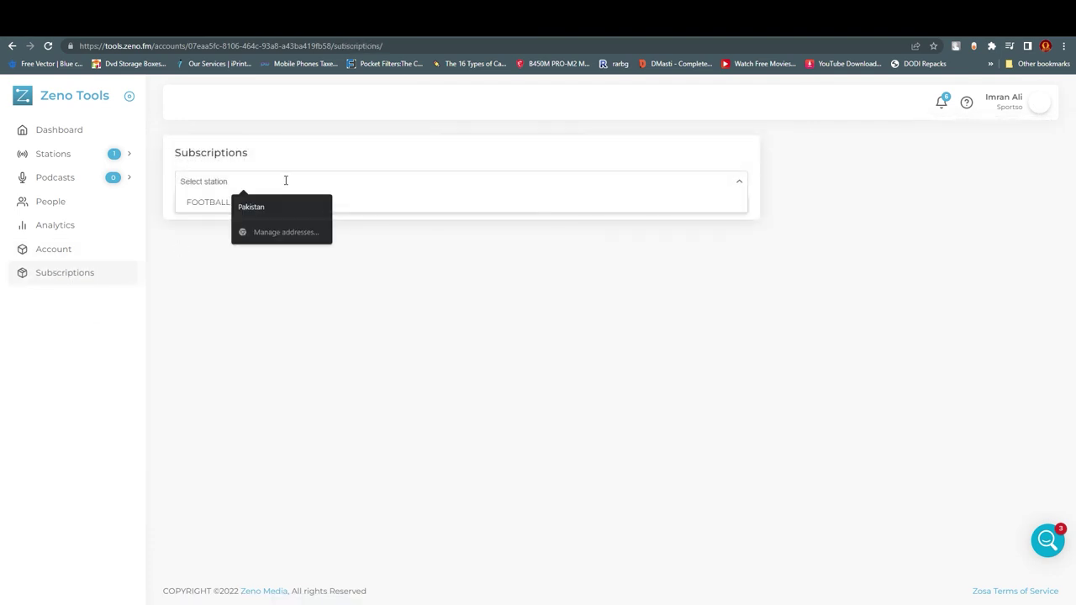
left_click(435, 202)
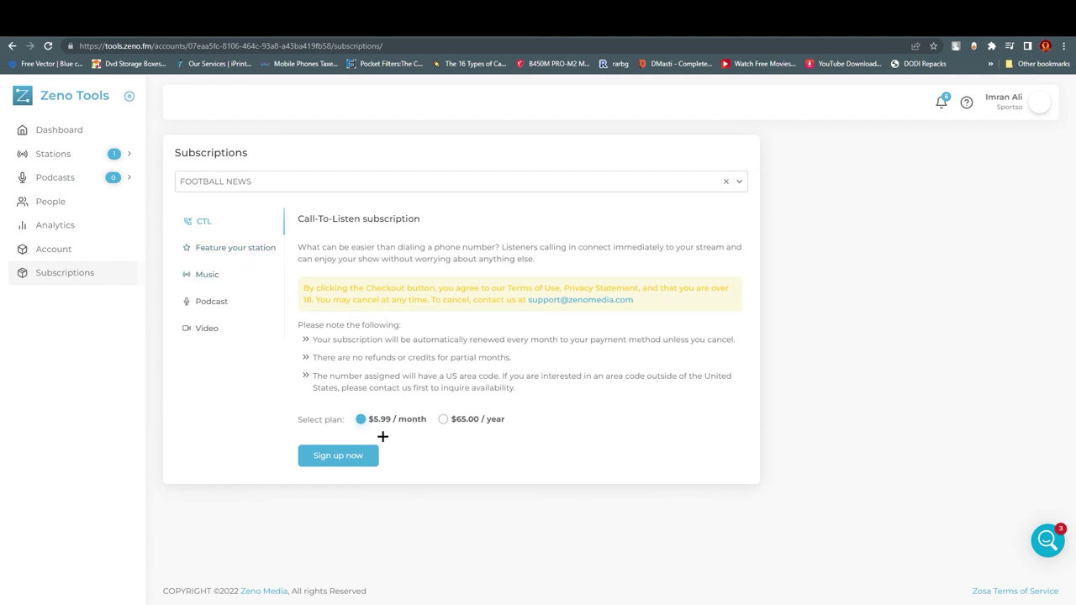
left_click(253, 250)
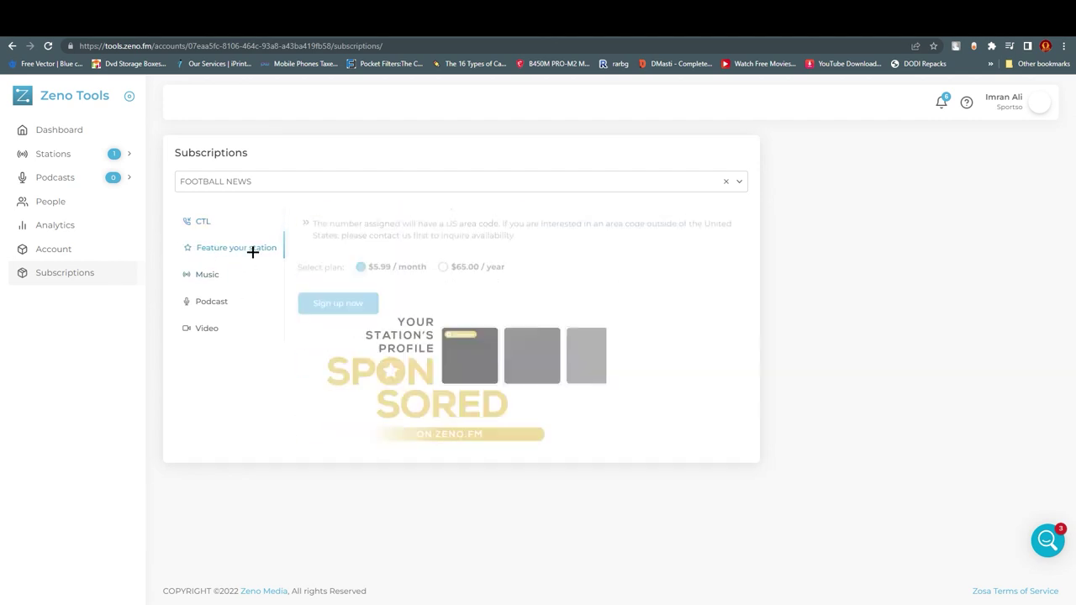
left_click(204, 273)
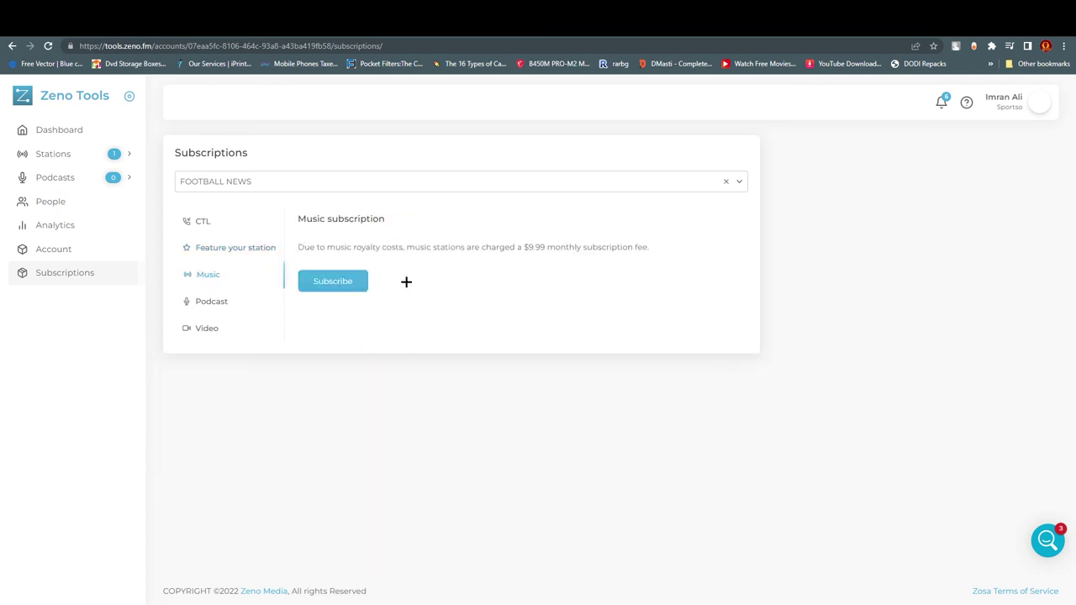
left_click(224, 301)
left_click(210, 225)
left_click(220, 328)
left_click(204, 224)
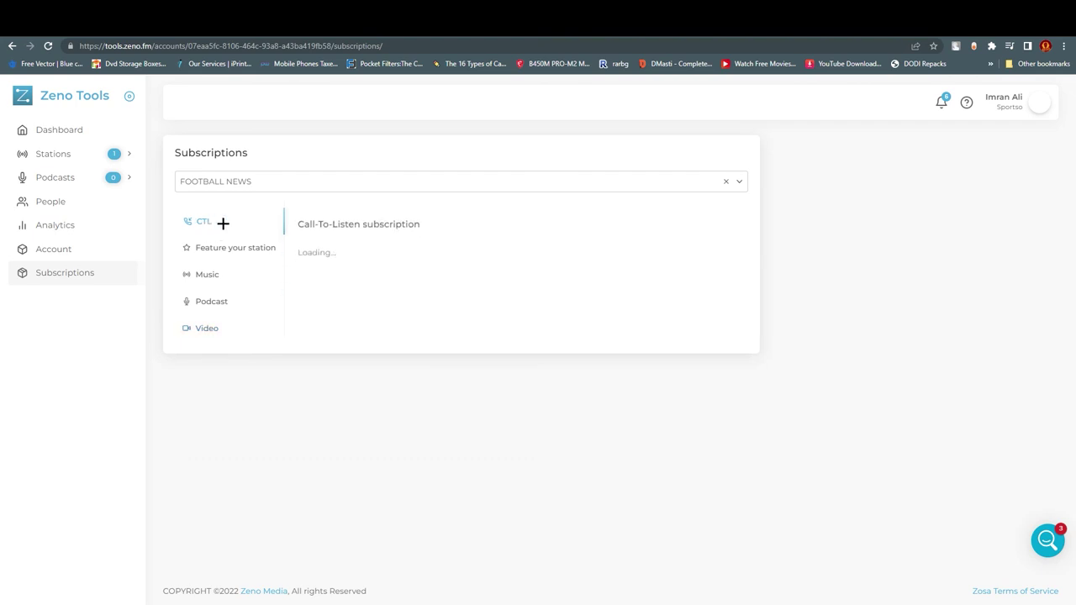
left_click(91, 136)
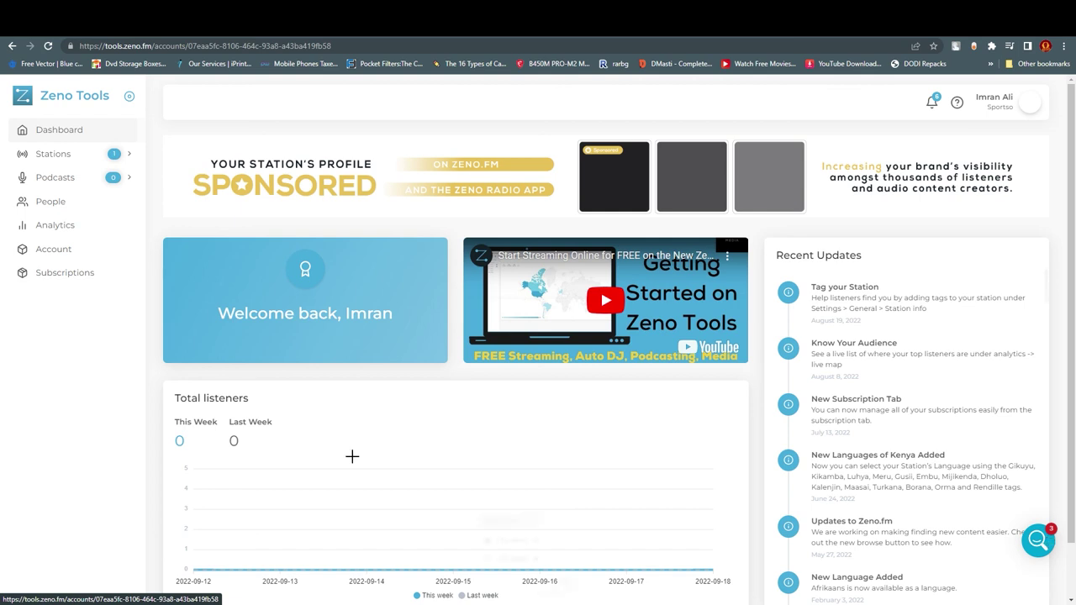
Step: List the FOOTBALL NEWS station under Stations, then open and close the support chat
left_click(84, 159)
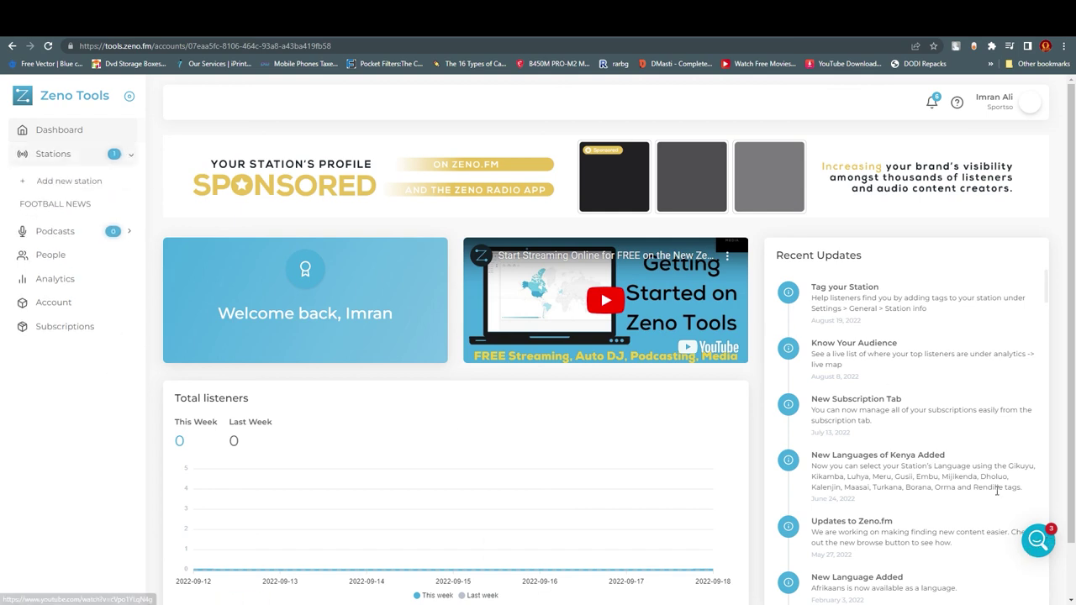
left_click(1036, 541)
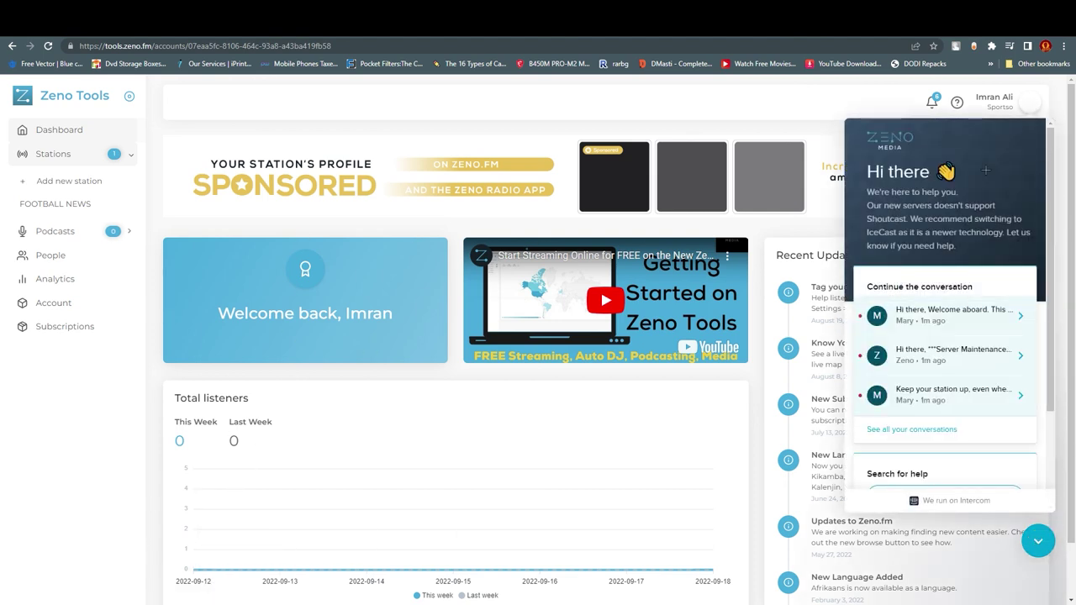
left_click(1039, 542)
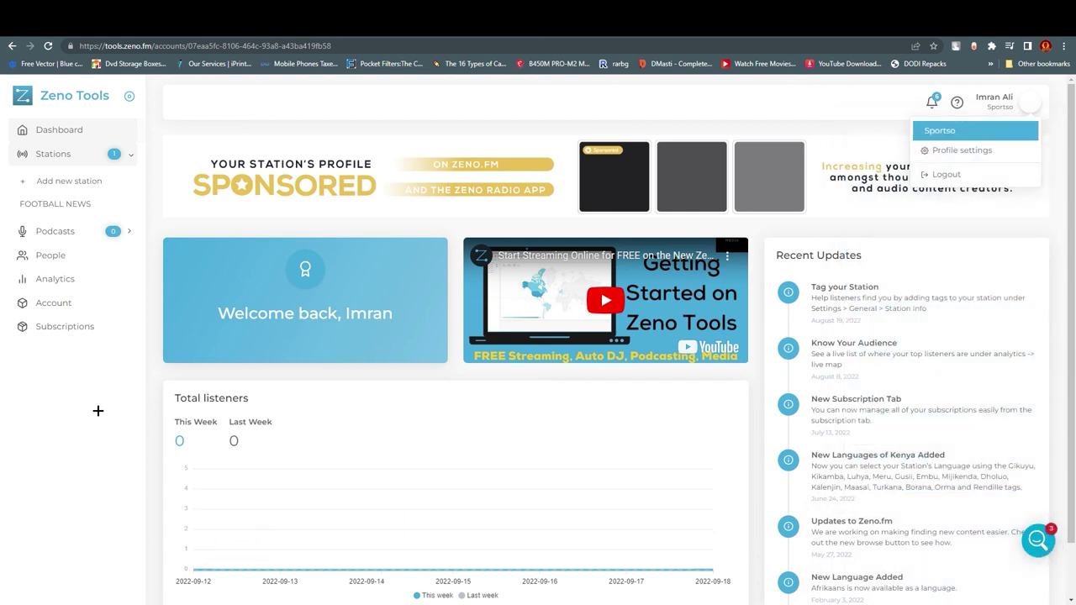